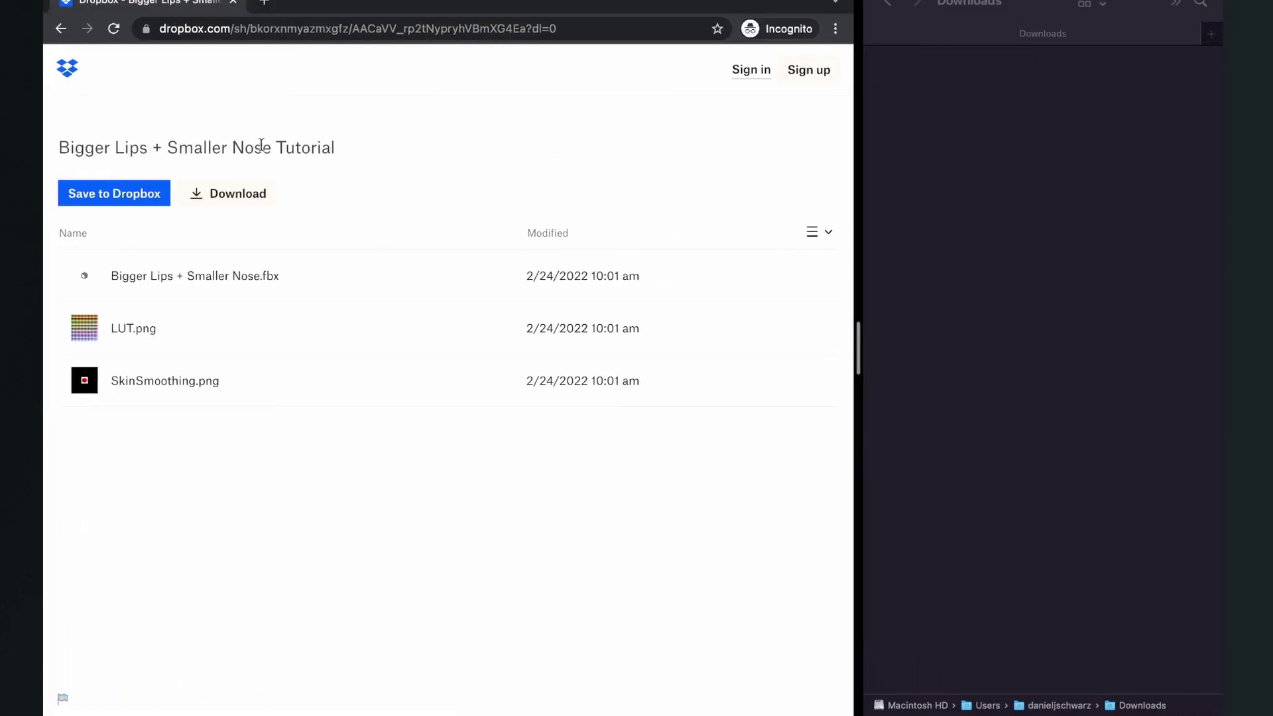
Download the Bigger Lips + Smaller Nose Tutorial files from Dropbox, extract the zip and open the extracted folder.
{"action": "left_click", "coordinate": [251, 195]}
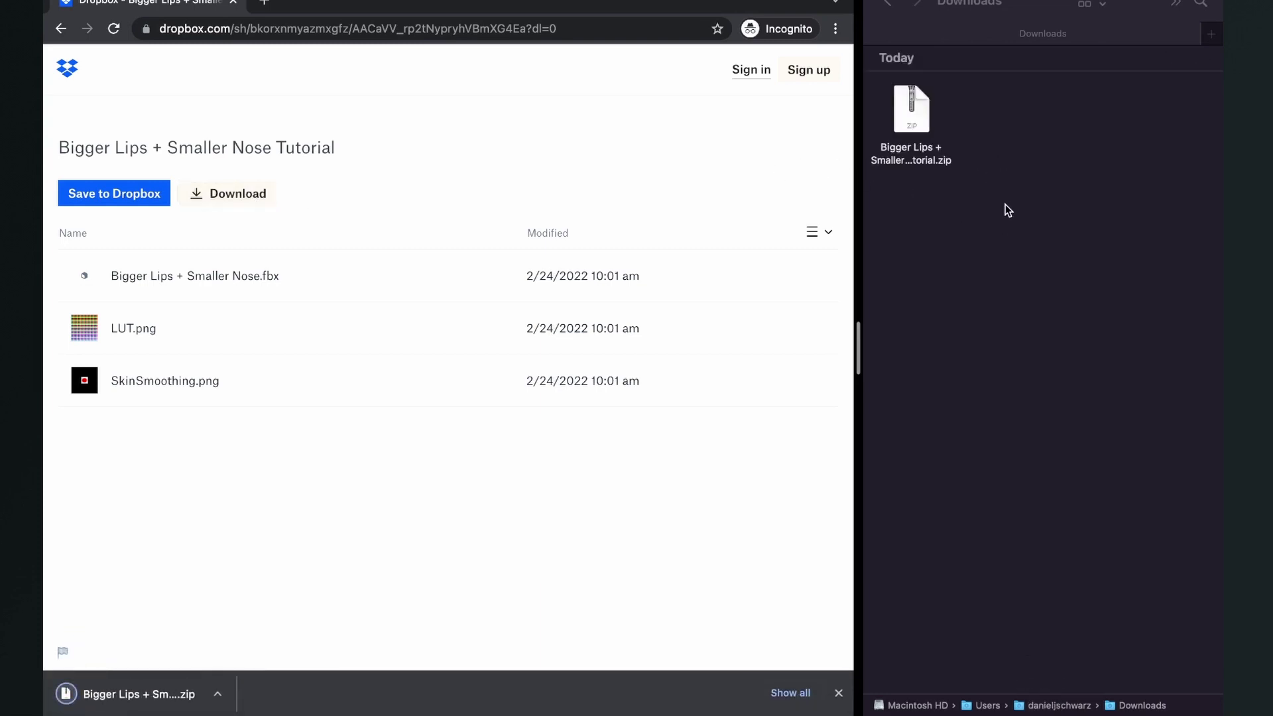
{"action": "double_click", "coordinate": [920, 126]}
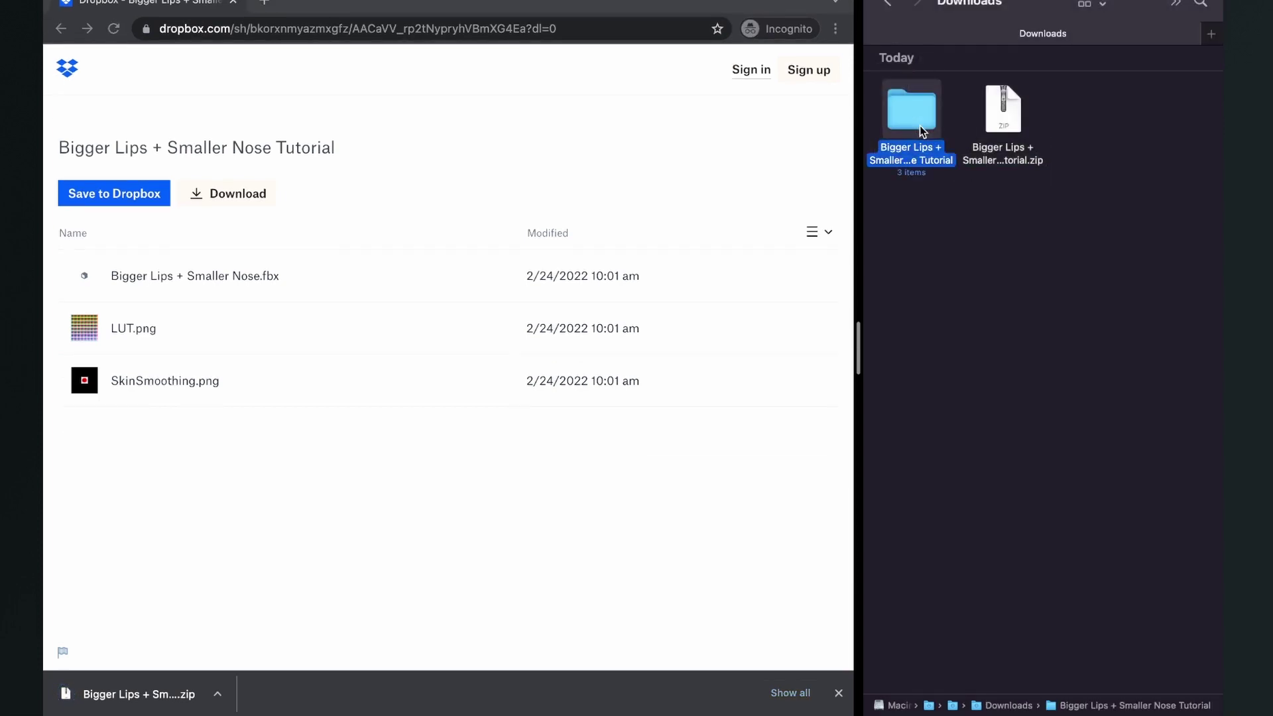
{"action": "double_click", "coordinate": [918, 120]}
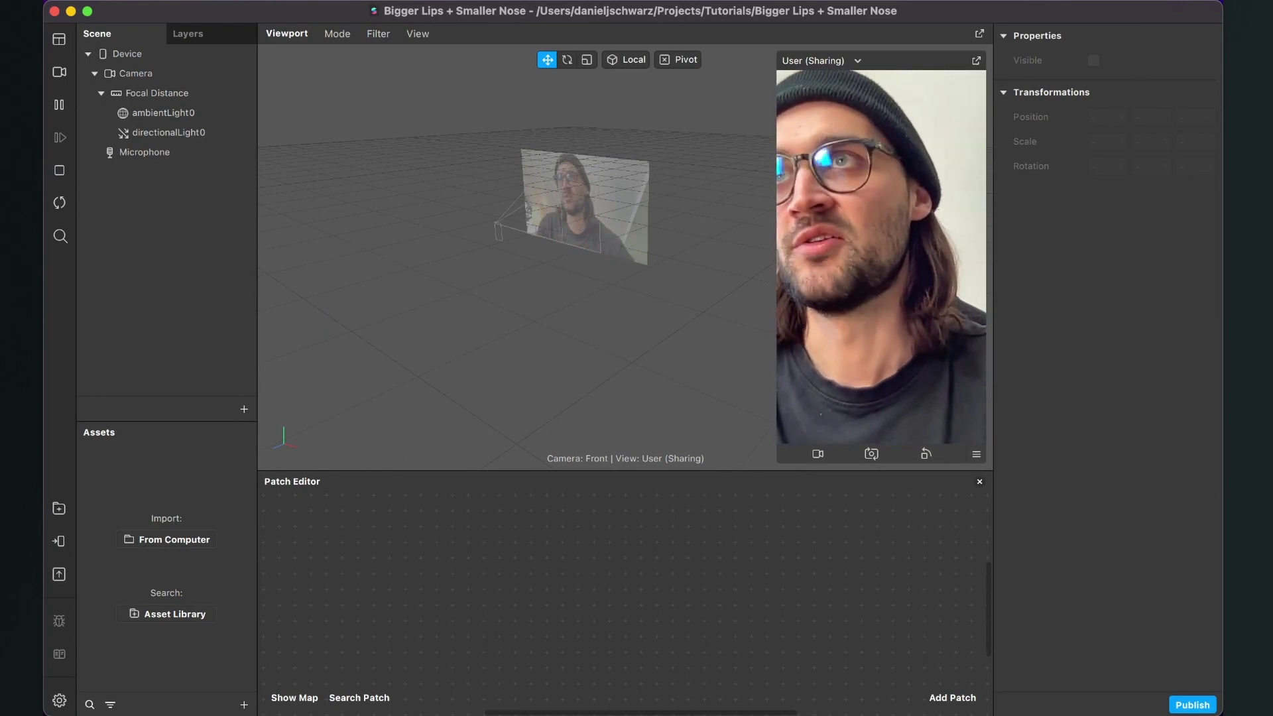
Import Bigger Lips + Smaller Nose.fbx and SkinSmoothing.png from the tutorial folder into the Spark AR project's assets.
{"action": "key", "text": "super+shift+i"}
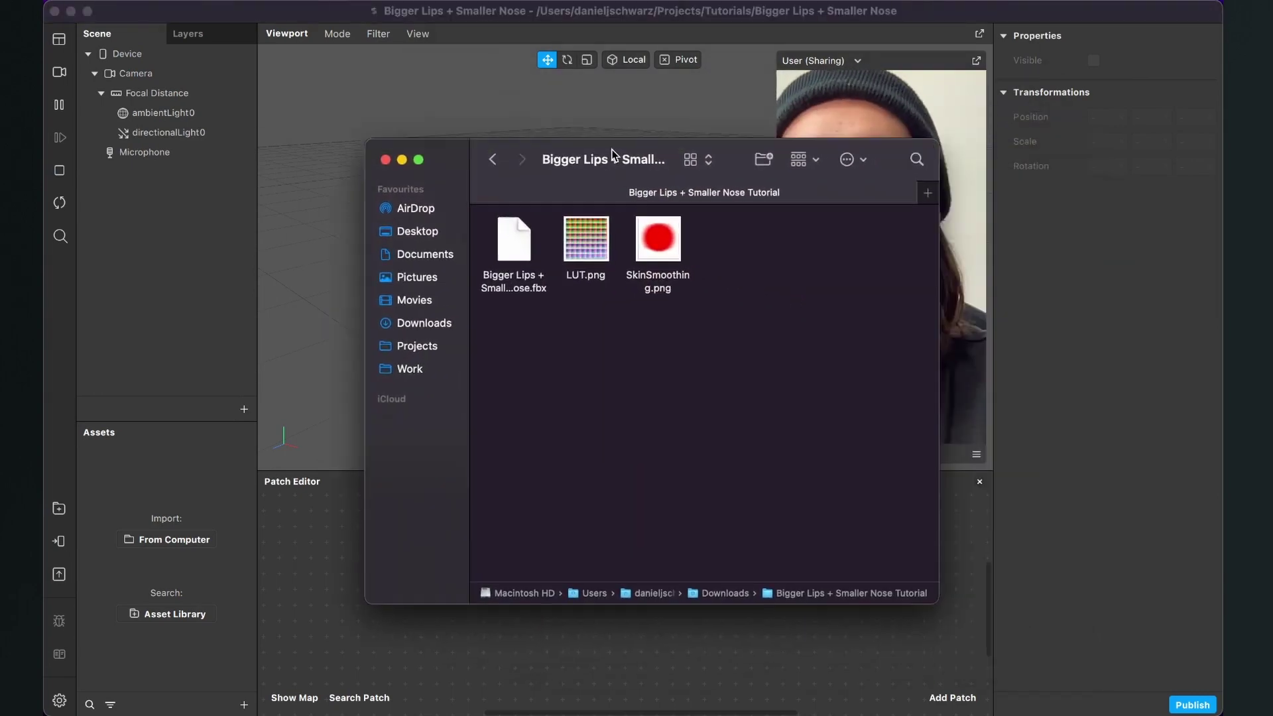
{"action": "left_click_drag", "start_coordinate": [612, 153], "coordinate": [575, 140]}
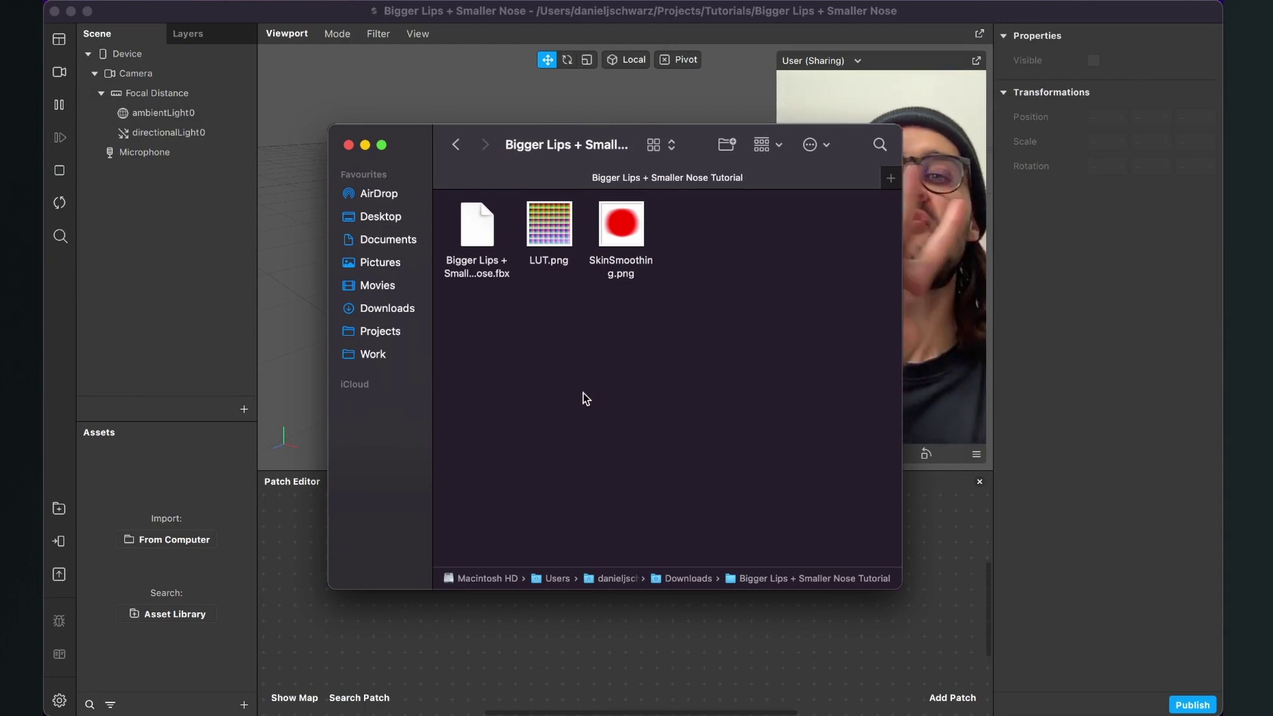
{"action": "left_click_drag", "start_coordinate": [529, 135], "coordinate": [398, 137]}
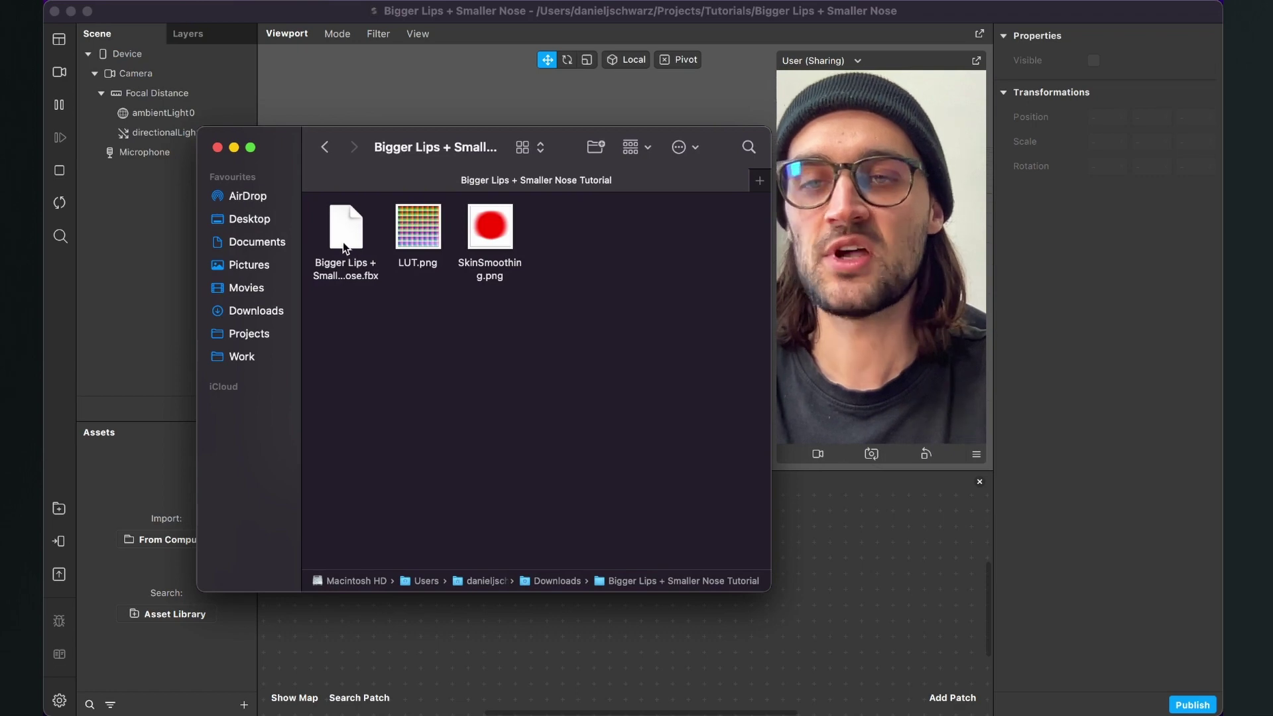
{"action": "left_click_drag", "start_coordinate": [342, 240], "coordinate": [178, 521]}
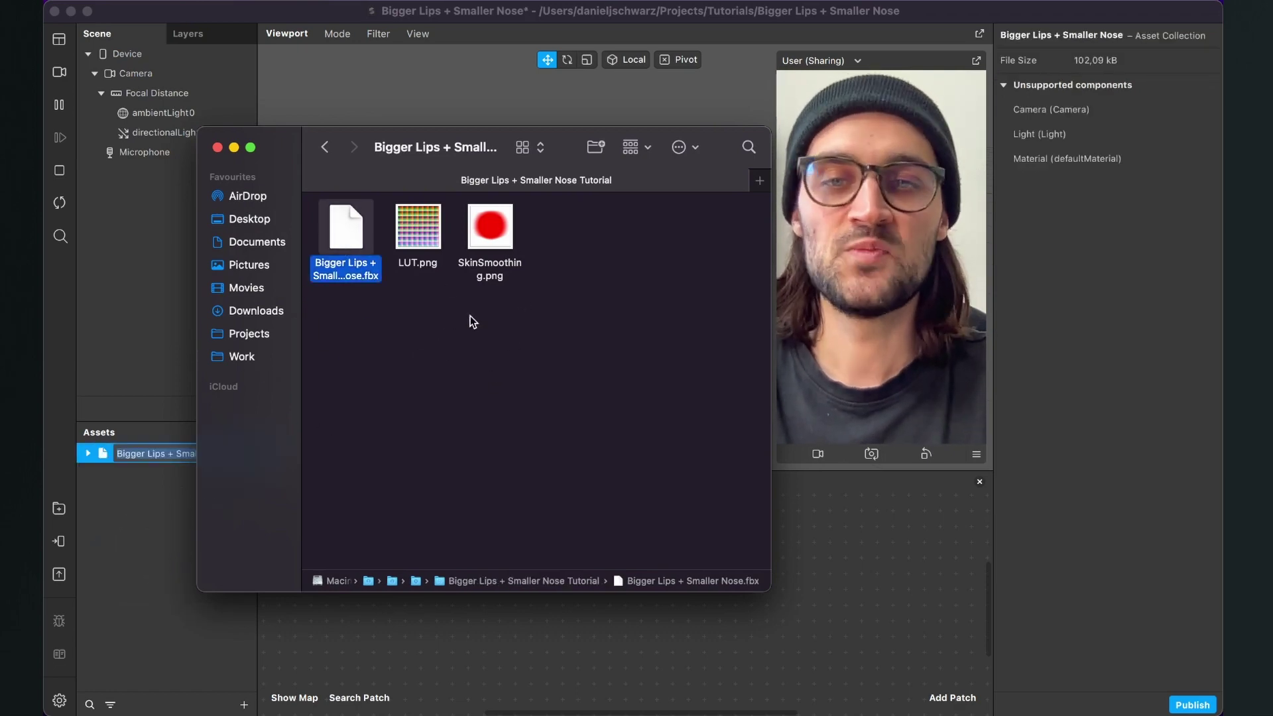
{"action": "left_click_drag", "start_coordinate": [499, 246], "coordinate": [125, 558]}
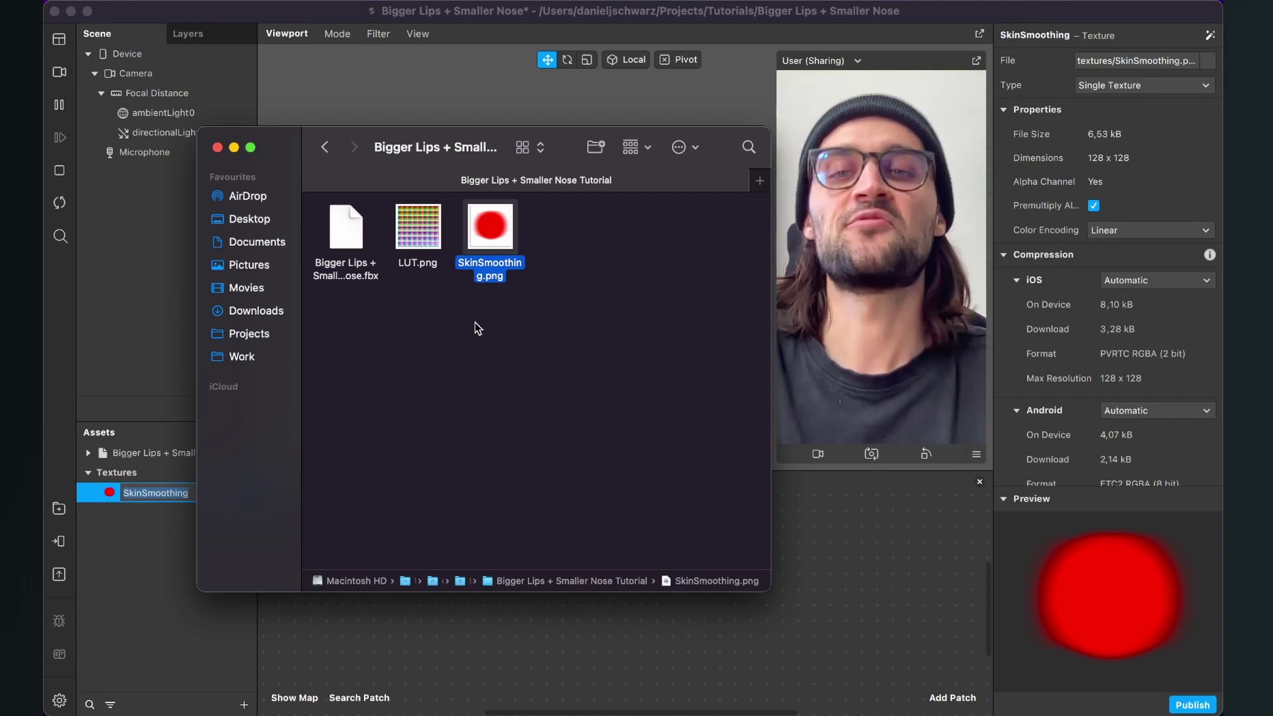
{"action": "left_click", "coordinate": [849, 554]}
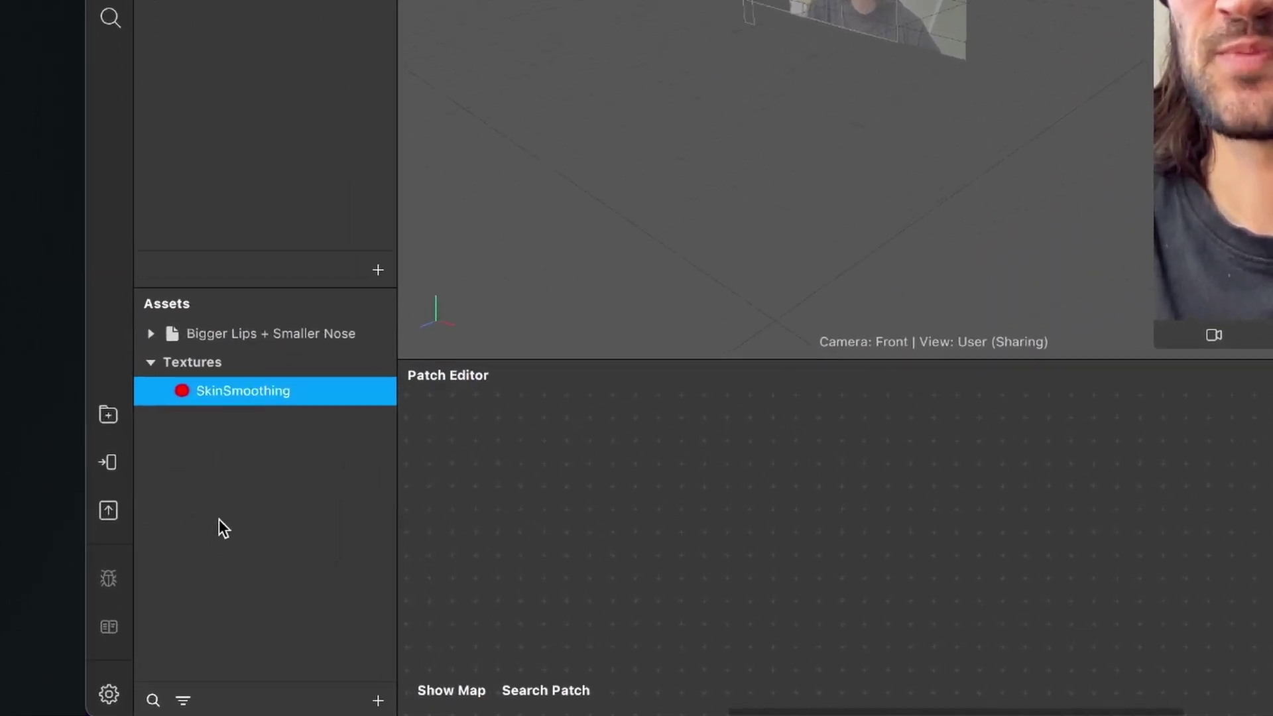
Import LUT.png from the Bigger Lips + Smaller Nose Tutorial folder as a Color LUT asset.
{"action": "left_click", "coordinate": [386, 701]}
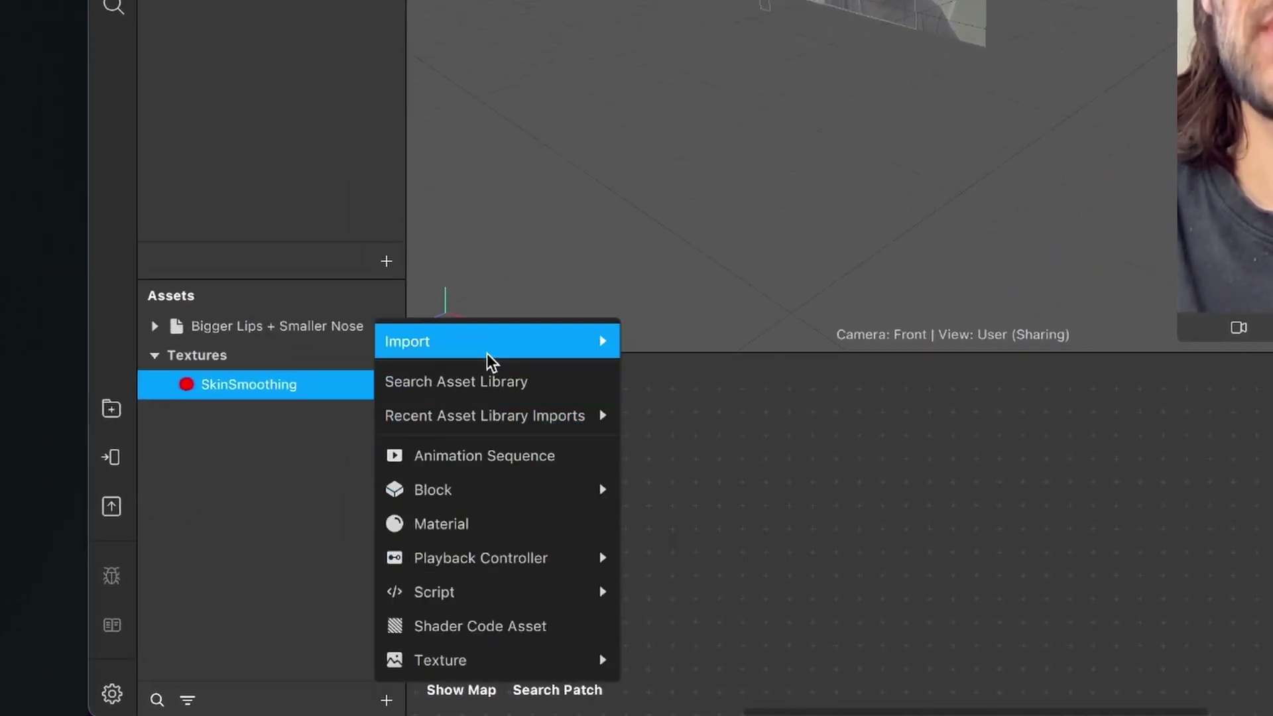
{"action": "mouse_move", "coordinate": [489, 354]}
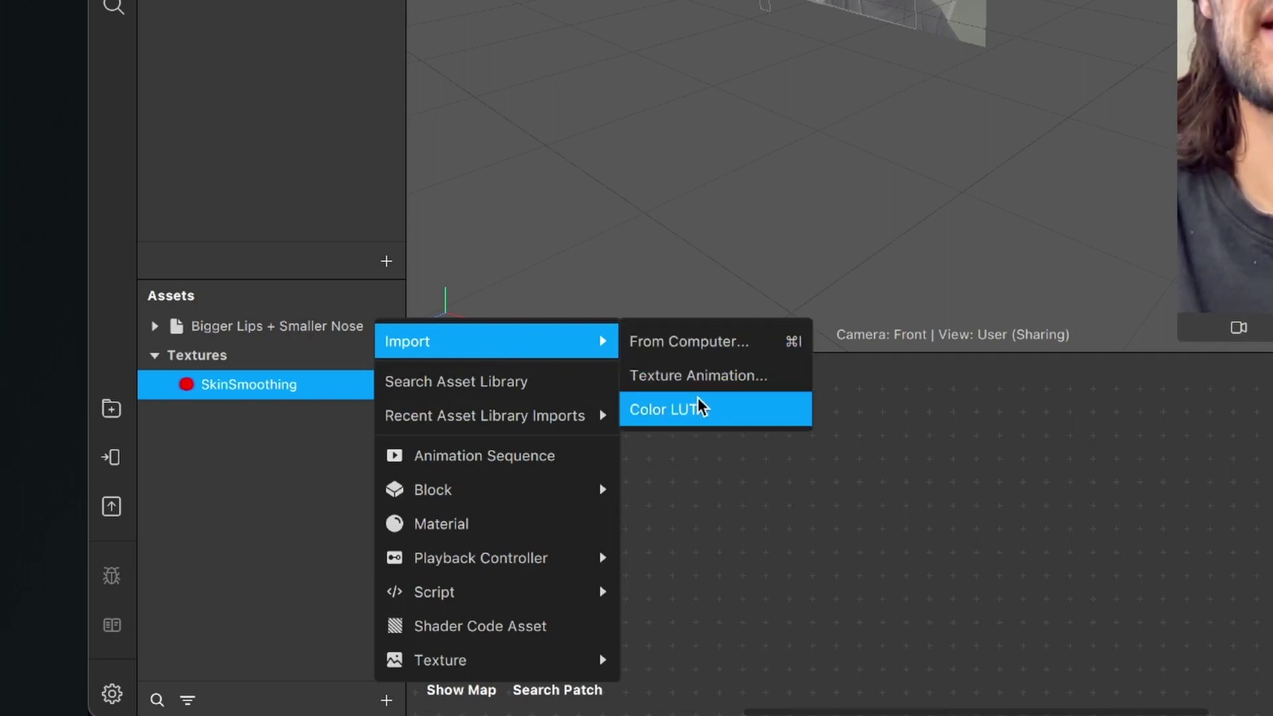
{"action": "left_click", "coordinate": [695, 411]}
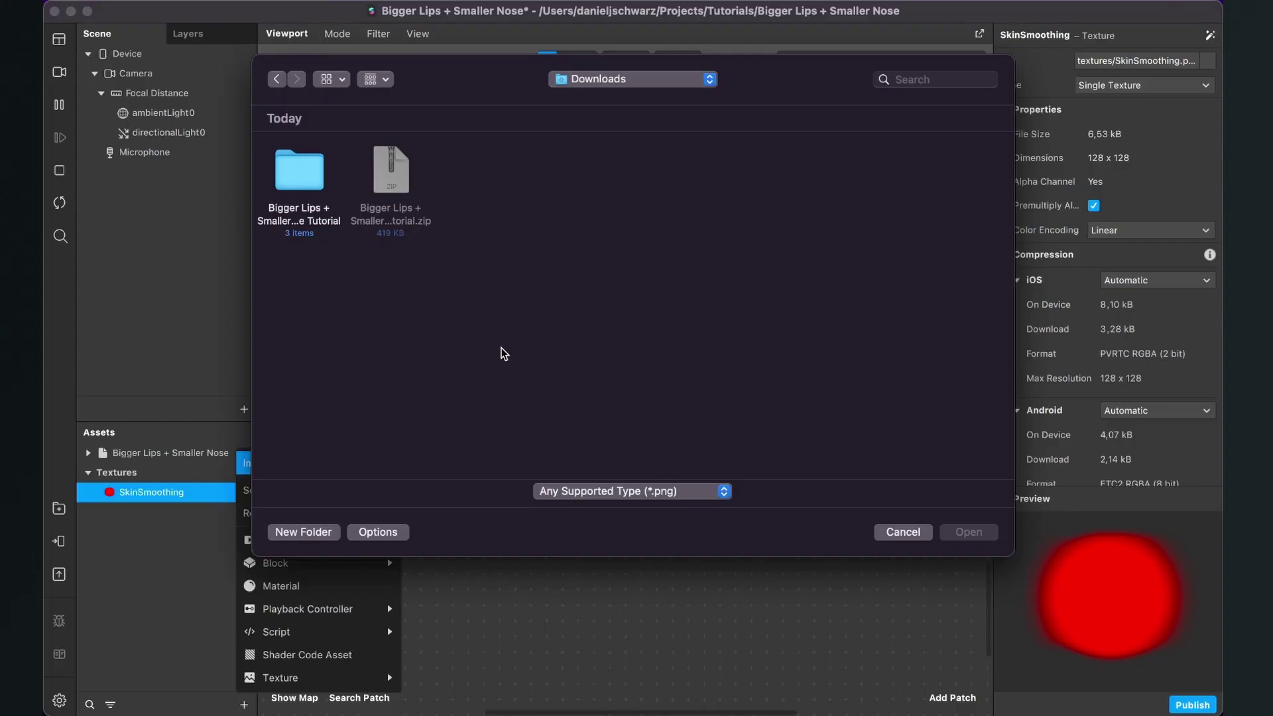
{"action": "double_click", "coordinate": [292, 175]}
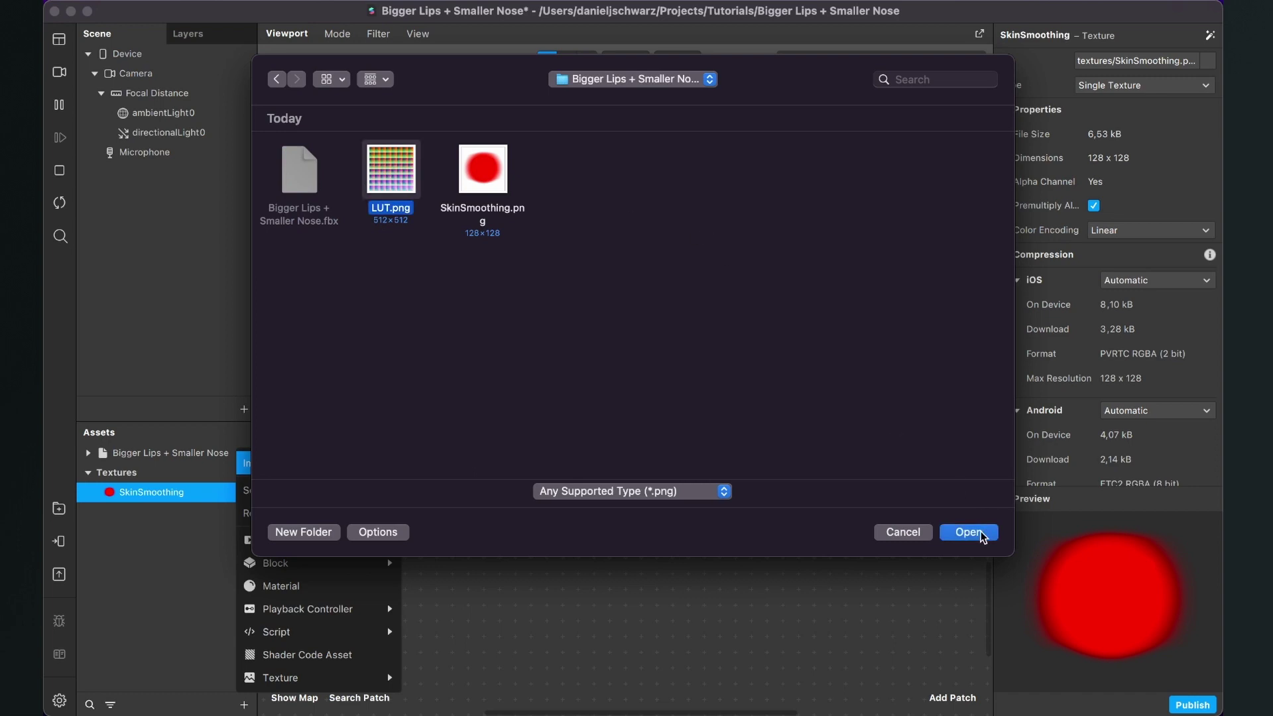
{"action": "left_click", "coordinate": [974, 532]}
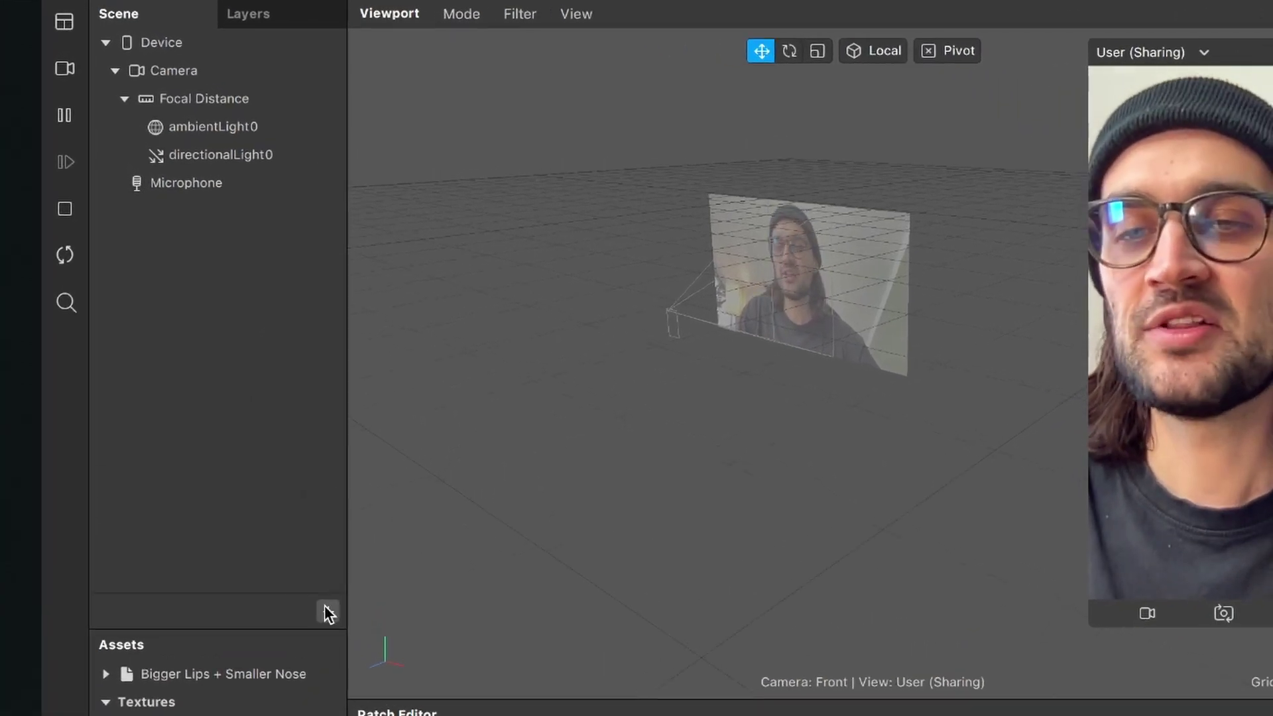
Insert a Face Mesh object into the scene.
{"action": "left_click", "coordinate": [328, 612]}
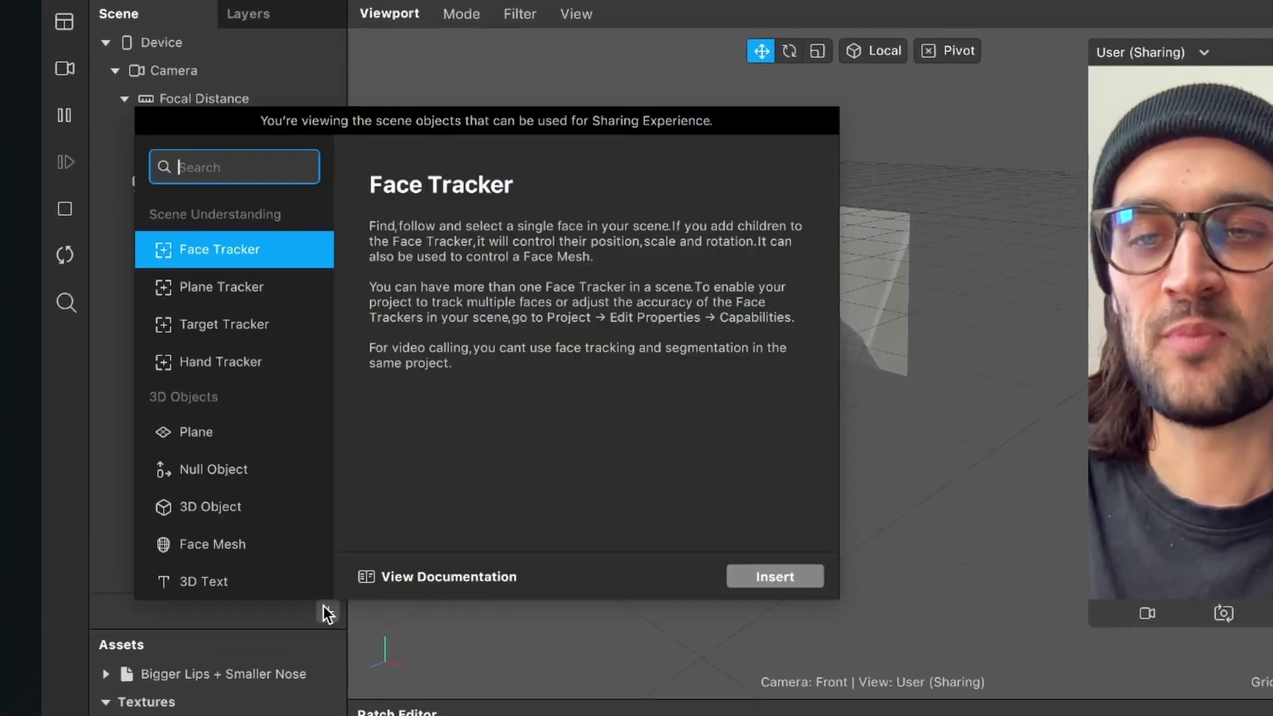
{"action": "type", "text": "fac"}
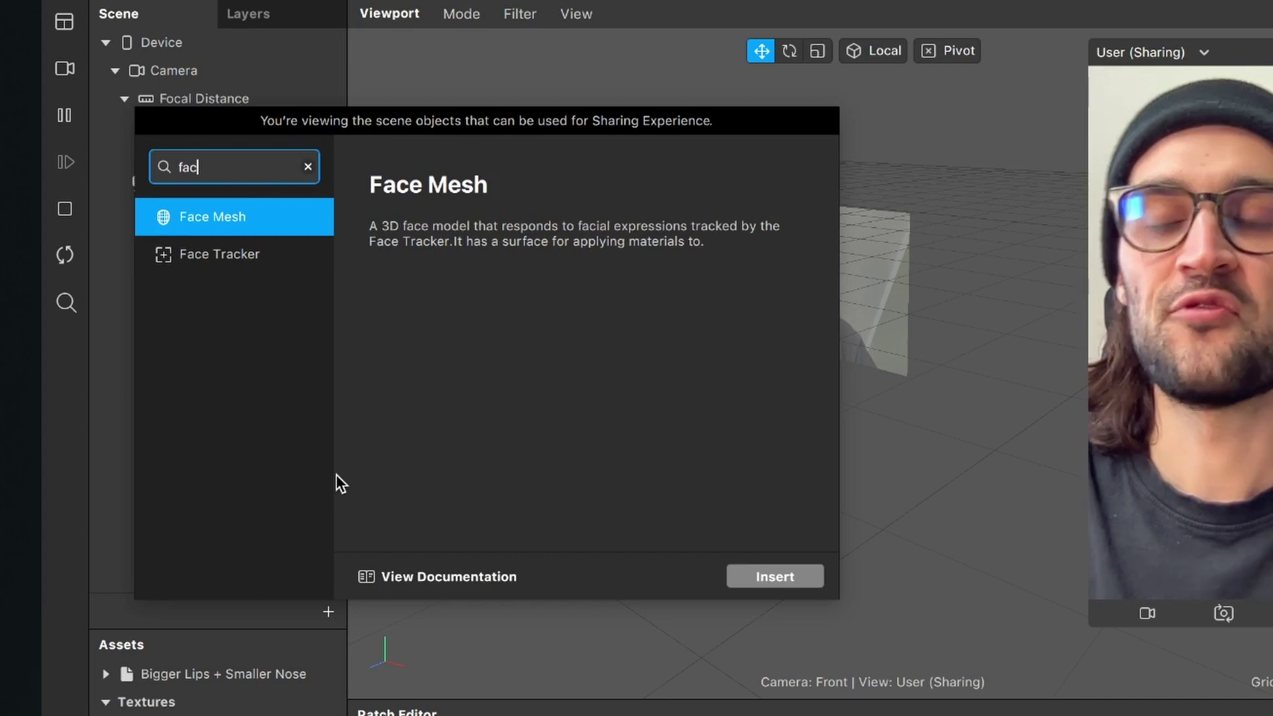
{"action": "key", "text": "Return"}
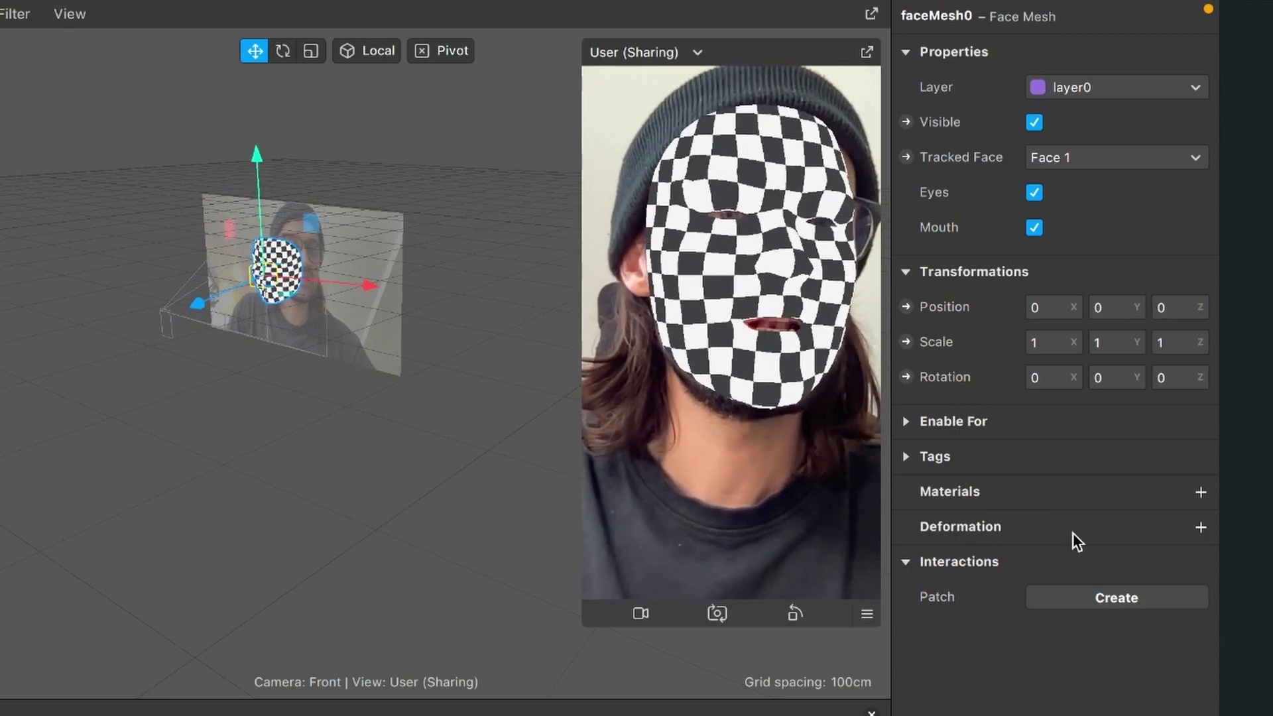
Try the Bigger Lips + Smaller Nose deformation on the face mesh at strengths up to 100%, and remove the morph object.
{"action": "left_click", "coordinate": [1204, 527]}
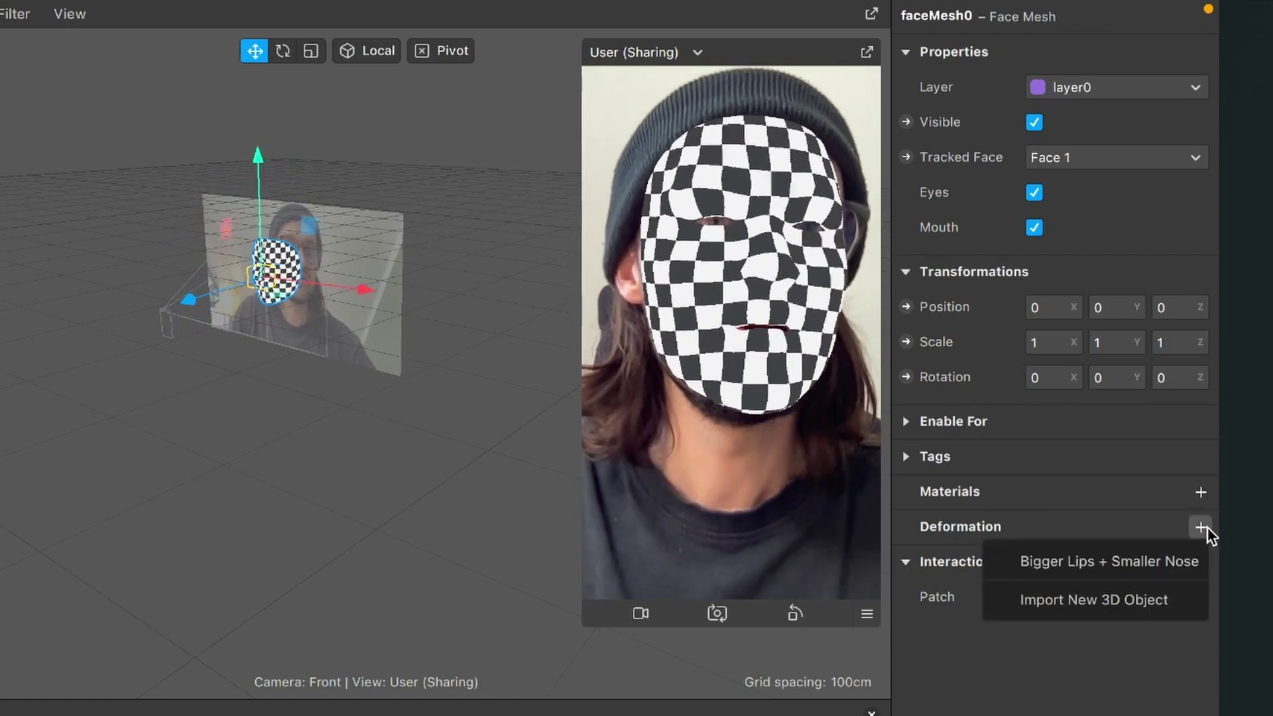
{"action": "left_click", "coordinate": [1108, 566]}
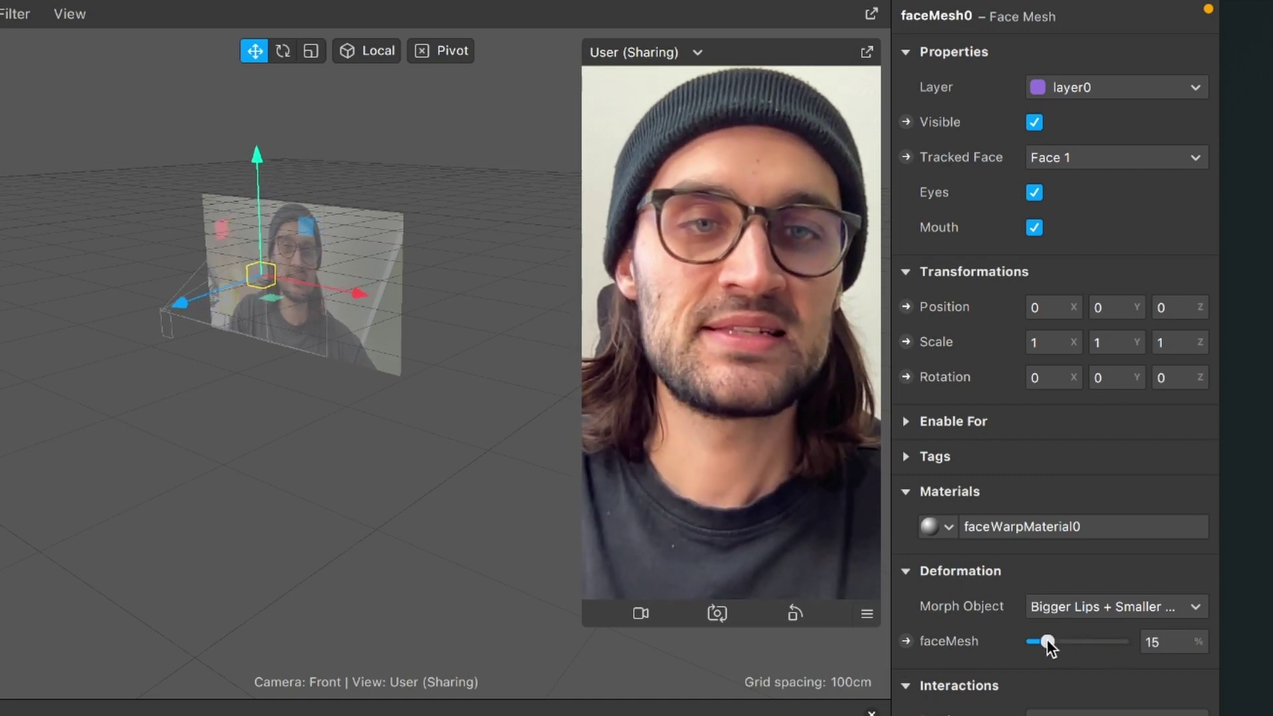
{"action": "left_click_drag", "start_coordinate": [1121, 641], "coordinate": [1037, 641]}
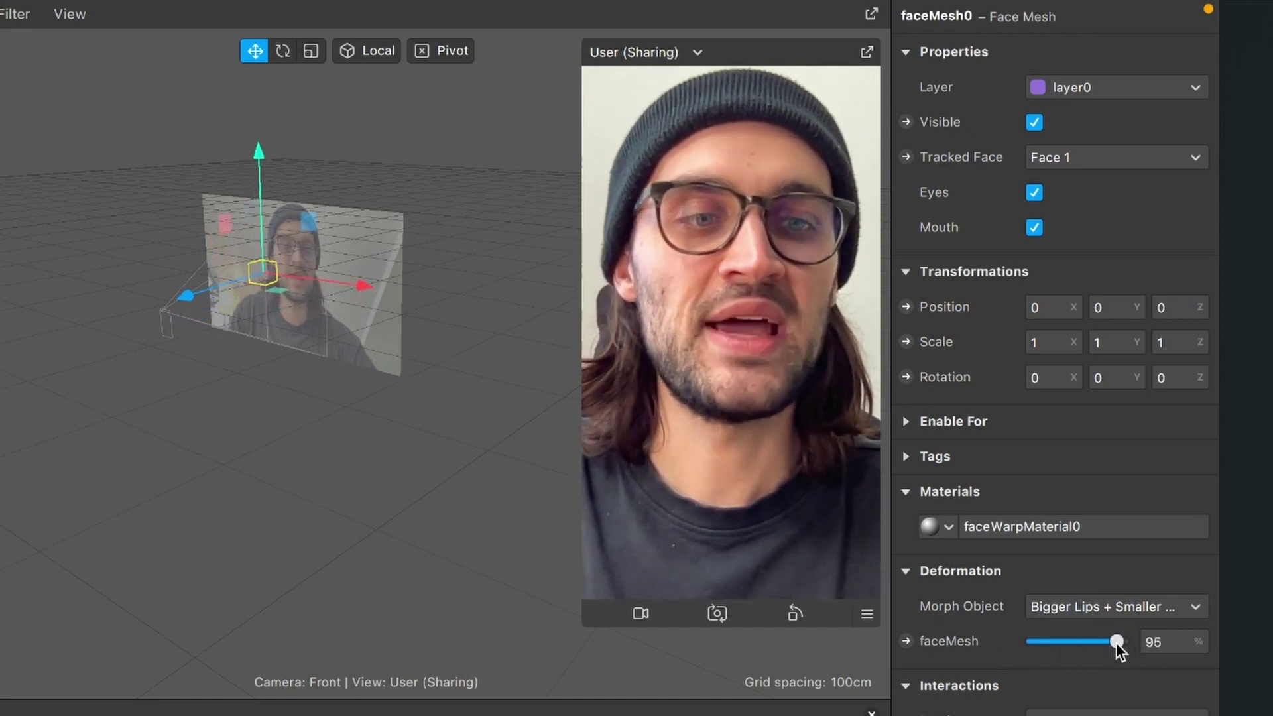
{"action": "left_click_drag", "start_coordinate": [1116, 643], "coordinate": [1146, 642]}
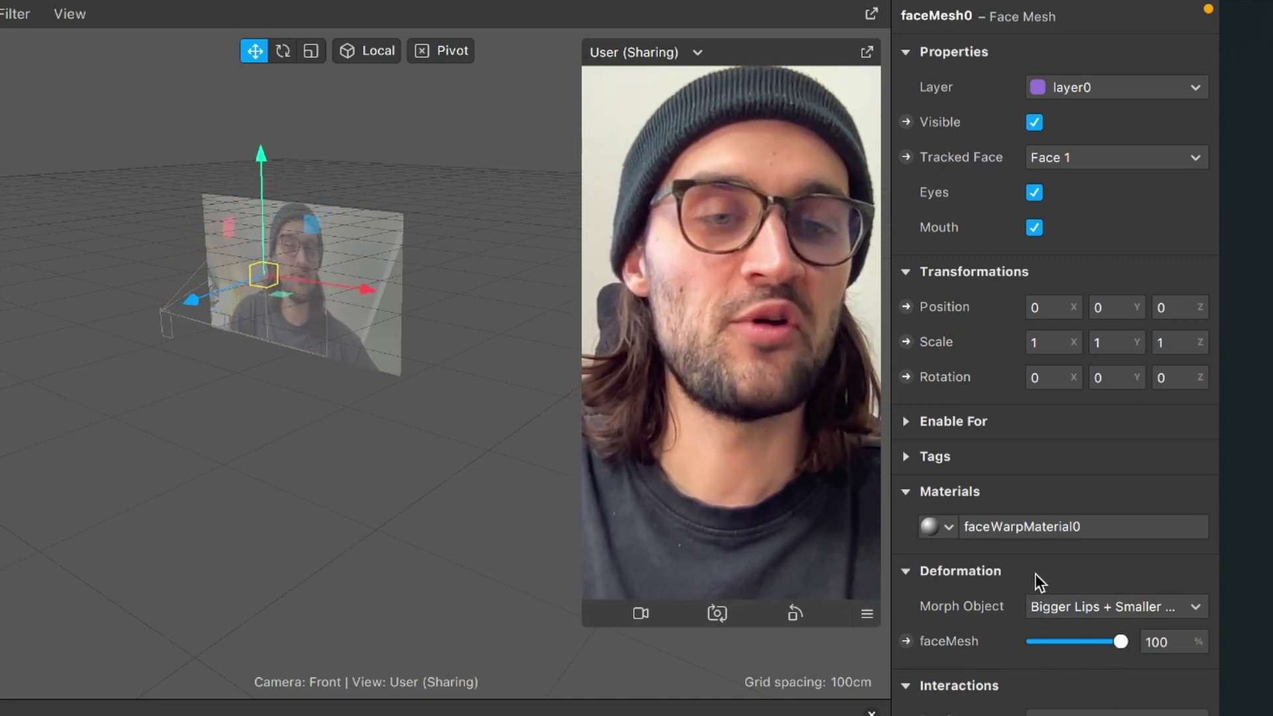
{"action": "left_click", "coordinate": [1068, 603]}
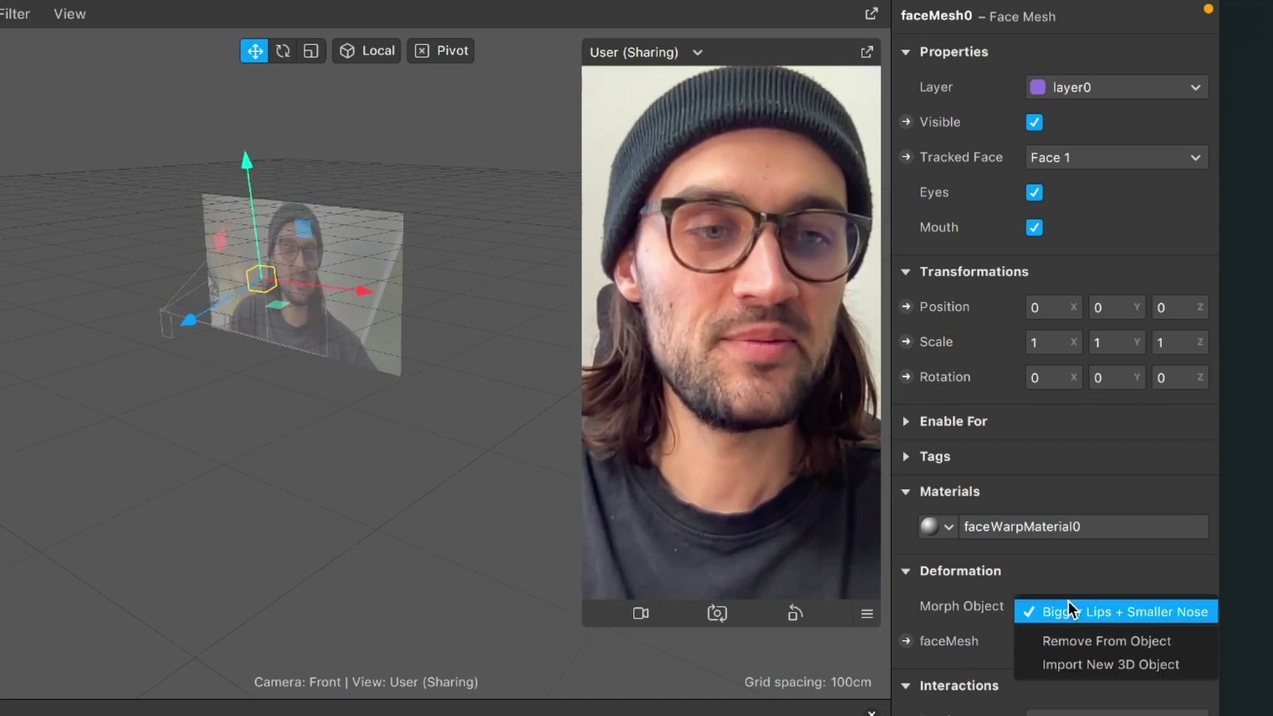
{"action": "left_click", "coordinate": [1059, 642]}
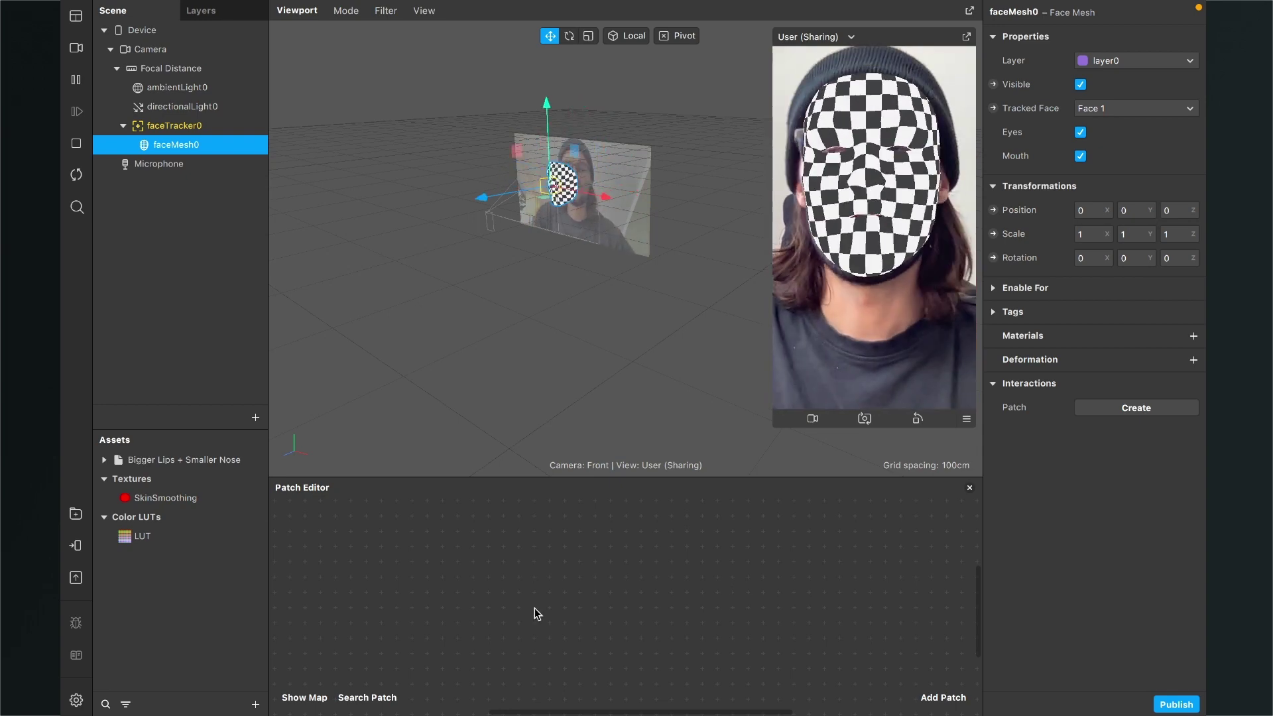
Add the LUT color asset to the Patch Editor as a patch with its colorLUTShader.
{"action": "double_click", "coordinate": [143, 536]}
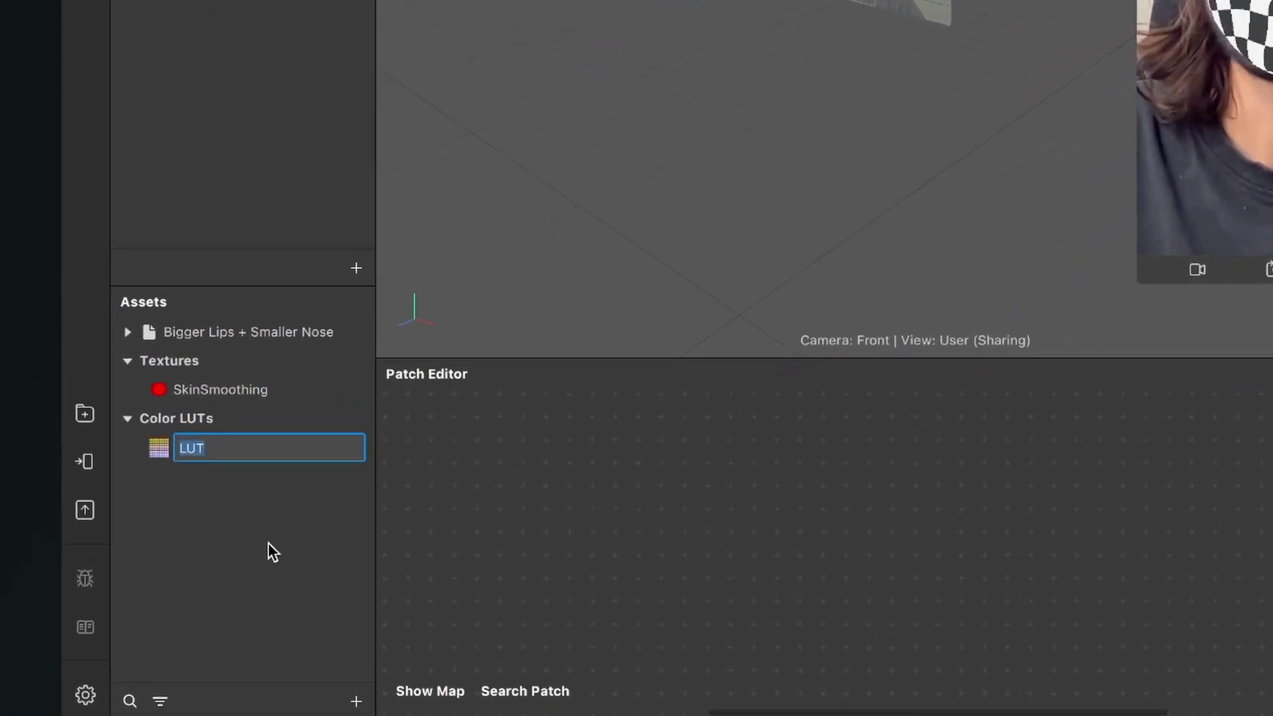
{"action": "left_click", "coordinate": [213, 364]}
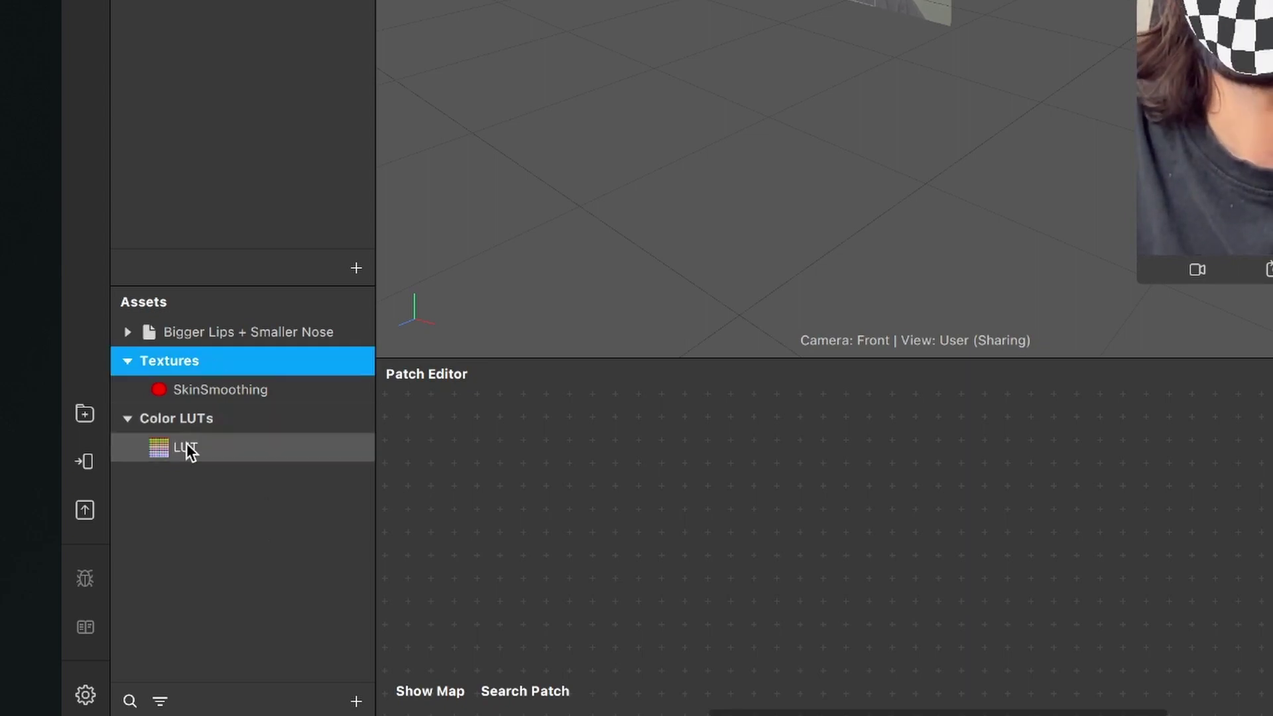
{"action": "double_click", "coordinate": [185, 447]}
{"action": "left_click_drag", "start_coordinate": [162, 447], "coordinate": [824, 543]}
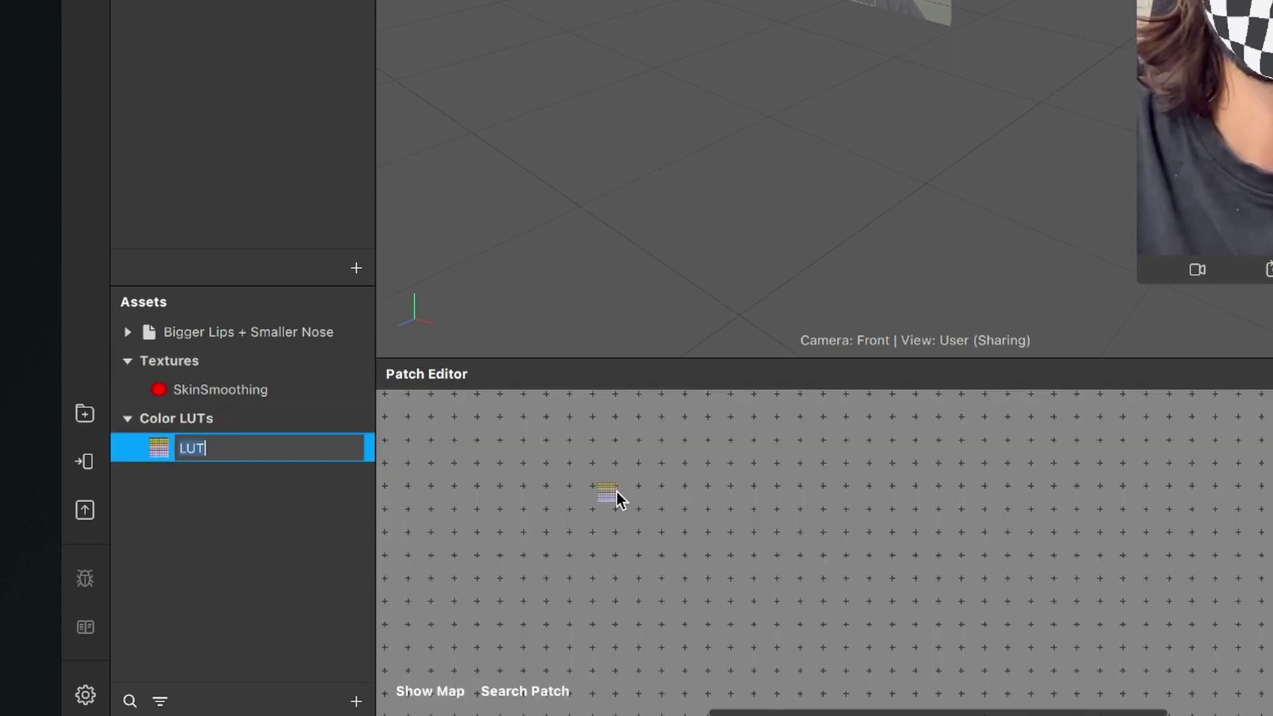
{"action": "left_click_drag", "start_coordinate": [586, 542], "coordinate": [586, 543]}
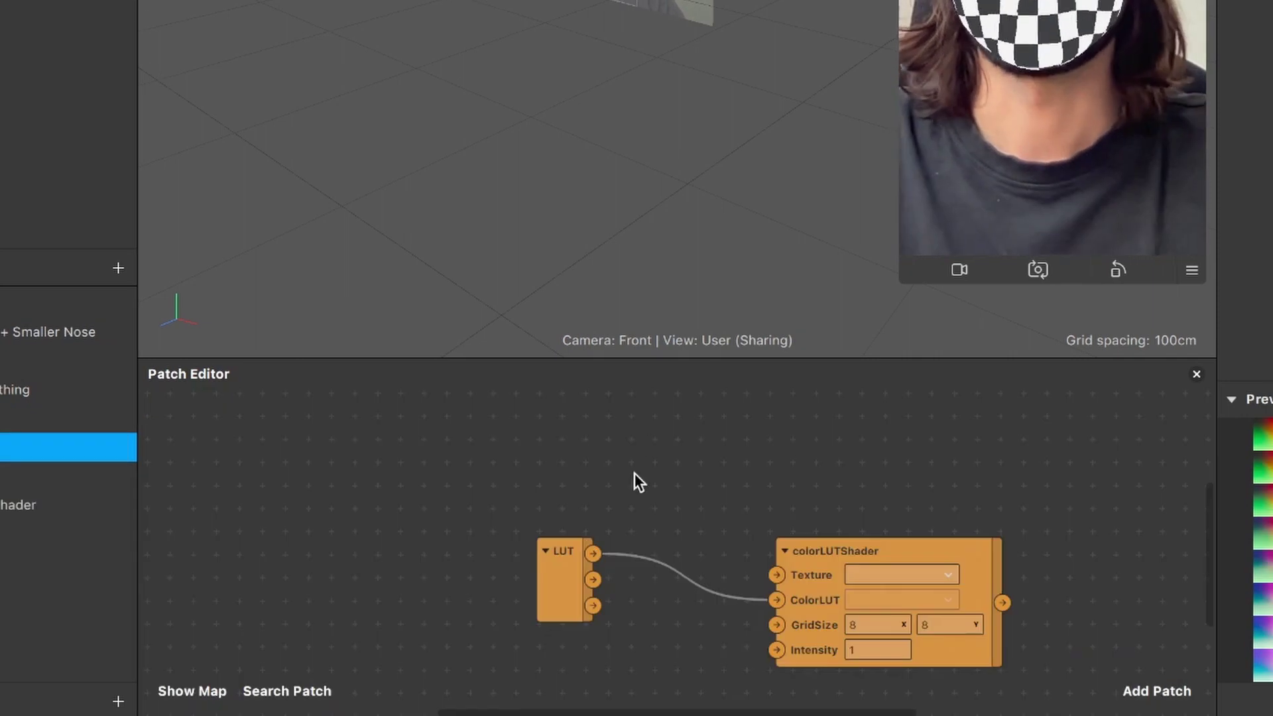
Enlarge the Patch Editor and move the LUT patch slightly down and farther away from the colorLUTShader patch.
{"action": "left_click_drag", "start_coordinate": [675, 359], "coordinate": [674, 319]}
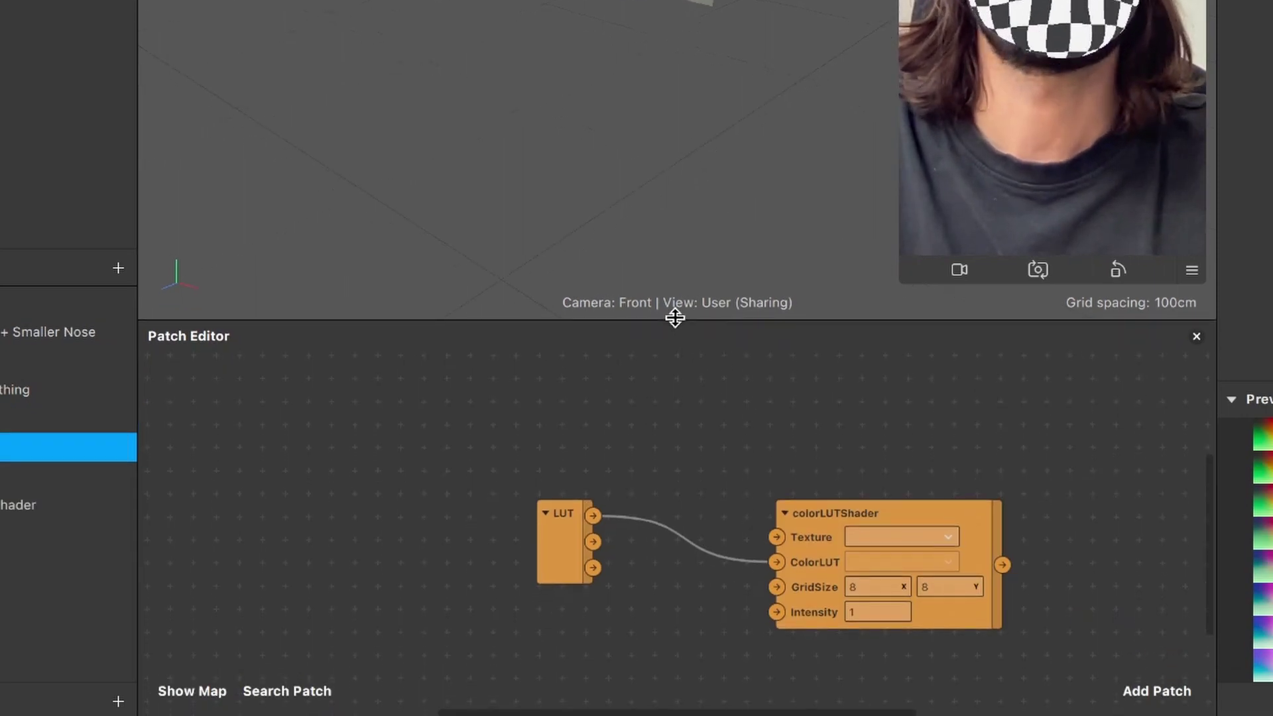
{"action": "scroll", "coordinate": [669, 483], "scroll_direction": "right", "scroll_amount": 5}
{"action": "scroll", "coordinate": [670, 483], "scroll_direction": "down", "scroll_amount": 2}
{"action": "scroll", "coordinate": [693, 481], "scroll_direction": "down", "scroll_amount": 2}
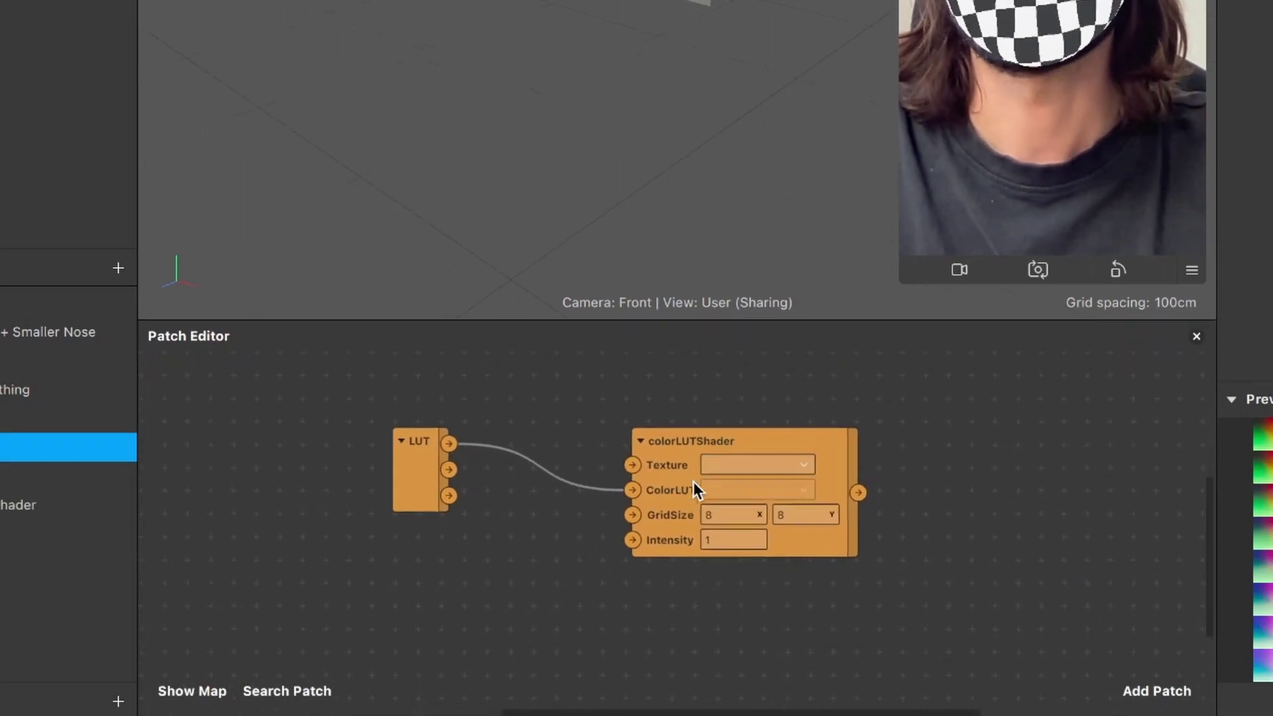
{"action": "left_click_drag", "start_coordinate": [395, 494], "coordinate": [370, 528]}
{"action": "scroll", "coordinate": [370, 528], "scroll_direction": "down", "scroll_amount": 2}
{"action": "scroll", "coordinate": [370, 528], "scroll_direction": "right", "scroll_amount": 1}
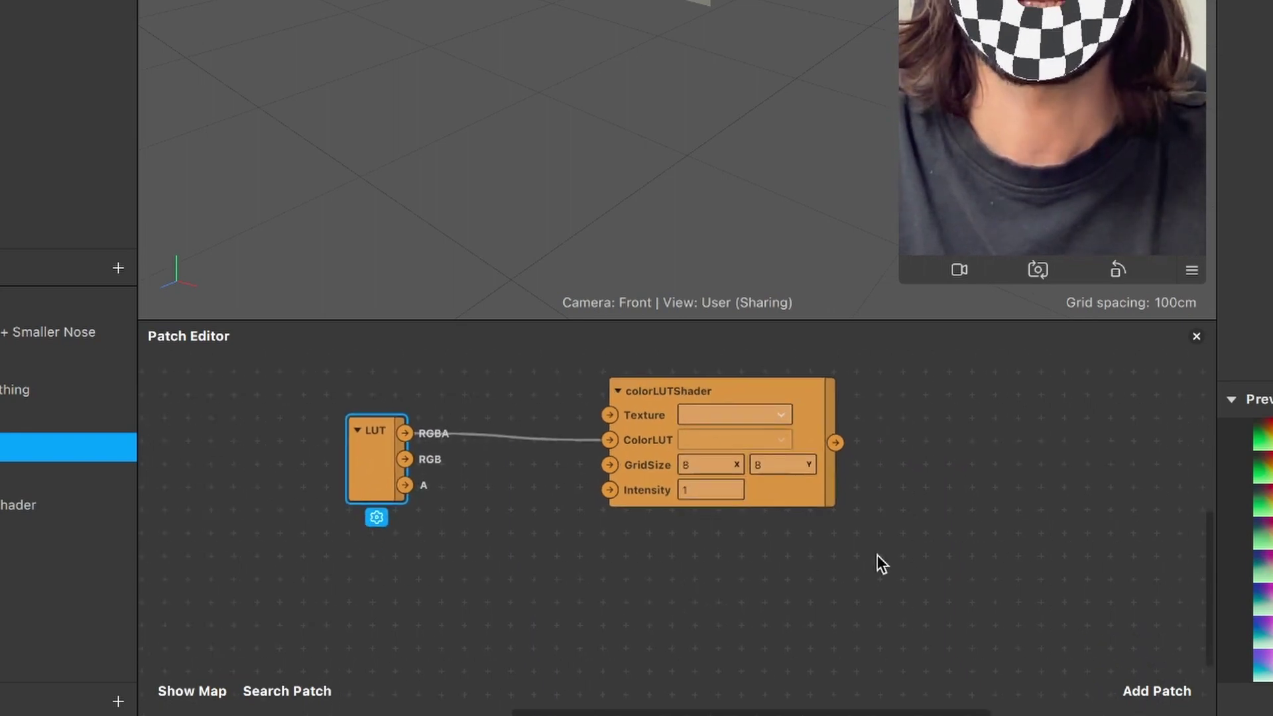
{"action": "left_click", "coordinate": [878, 555]}
Duplicate the colorLUTShader patch below the original, connect the LUT's RGBA output to the copy's ColorLUT input, and lower the LUT patch.
{"action": "left_click", "coordinate": [822, 412]}
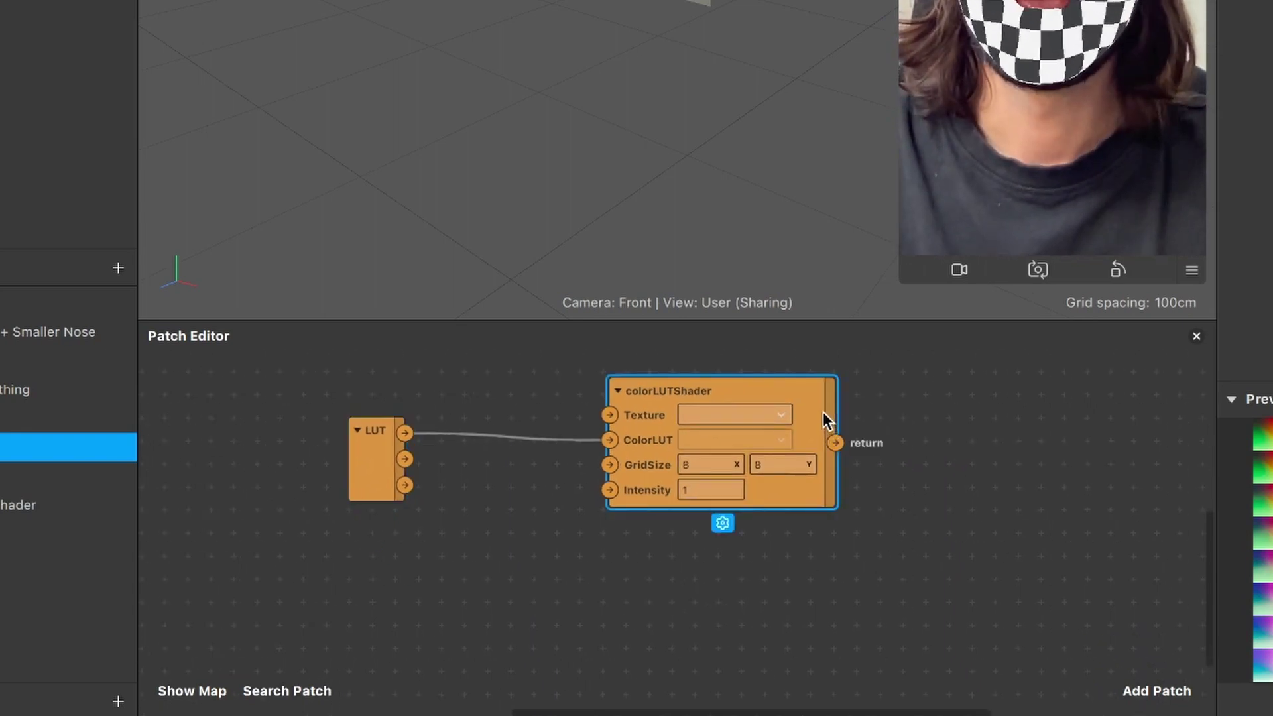
{"action": "key", "text": "super+c"}
{"action": "key", "text": "super+v"}
{"action": "left_click_drag", "start_coordinate": [879, 425], "coordinate": [637, 547]}
{"action": "left_click", "coordinate": [447, 472]}
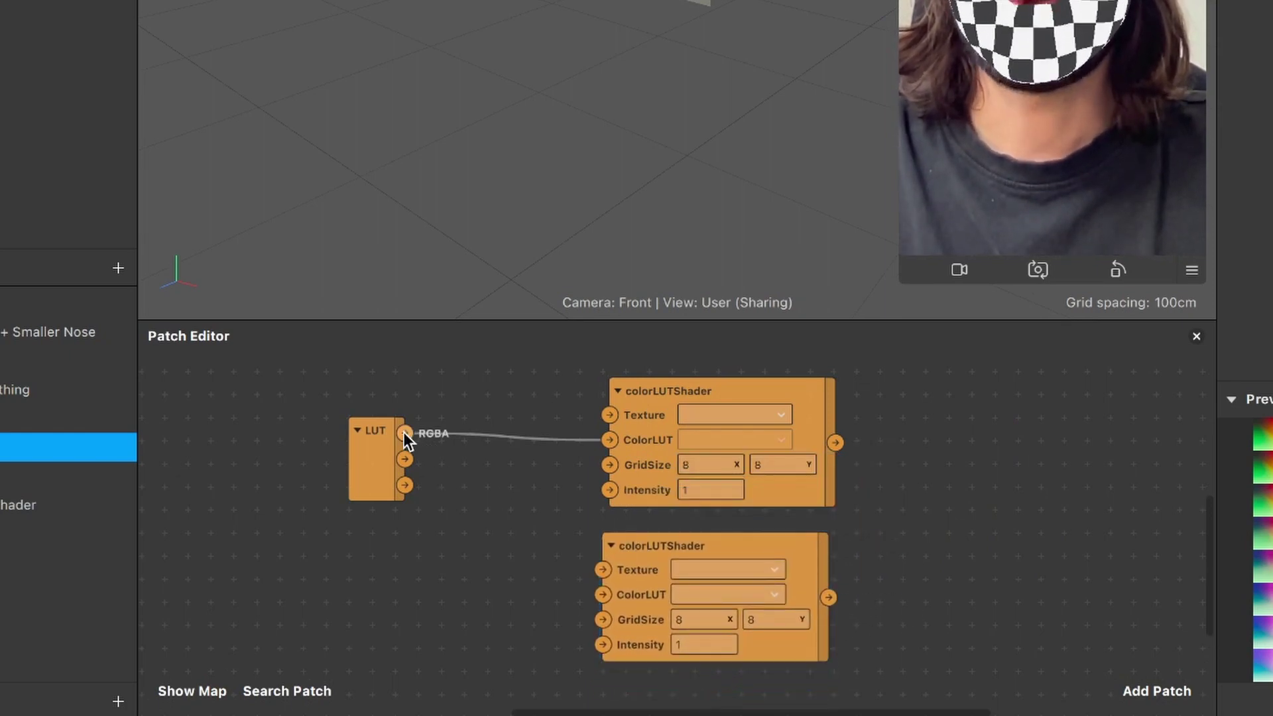
{"action": "left_click_drag", "start_coordinate": [404, 432], "coordinate": [598, 593]}
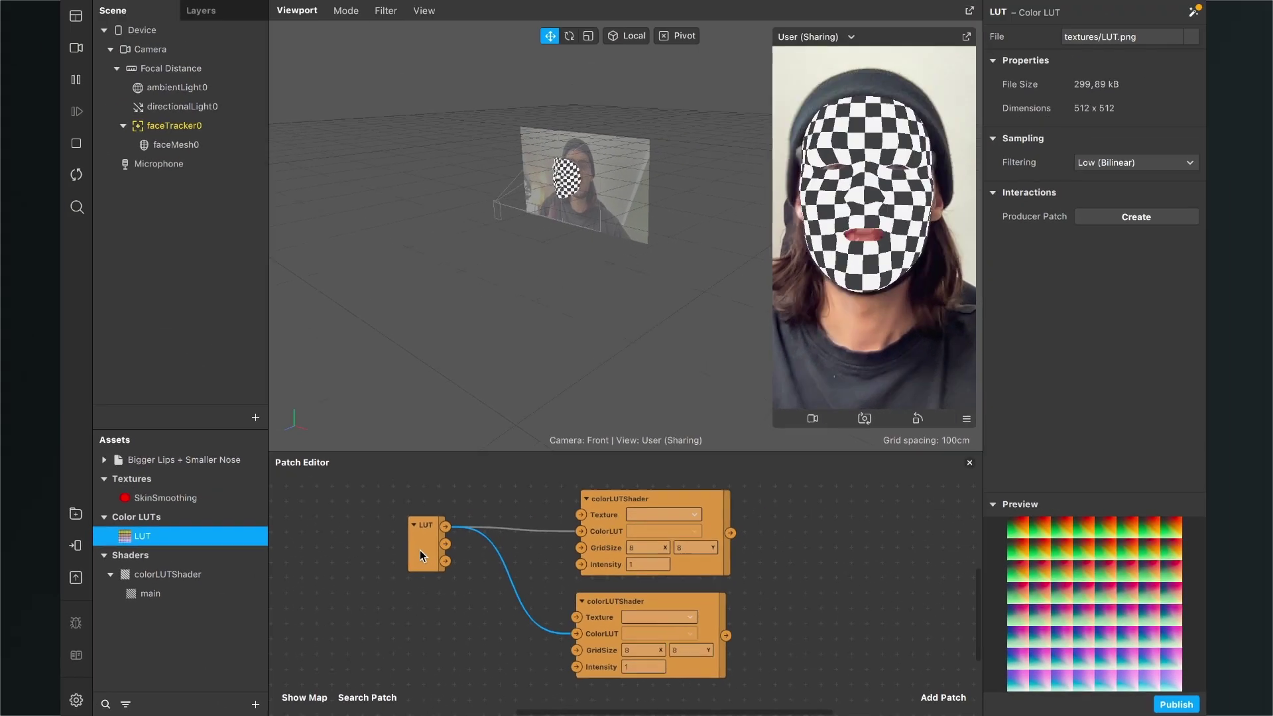
{"action": "left_click_drag", "start_coordinate": [427, 551], "coordinate": [415, 604]}
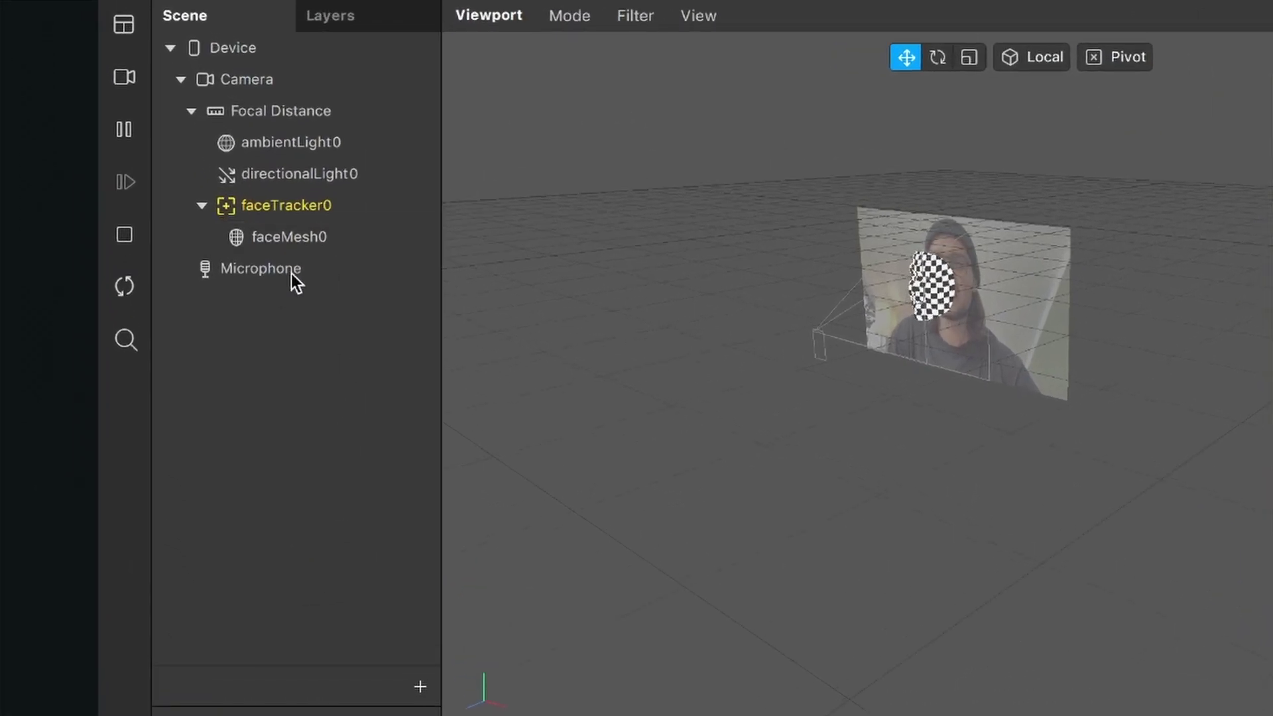
Extract textures from both the Camera and faceTracker0.
{"action": "left_click", "coordinate": [265, 87]}
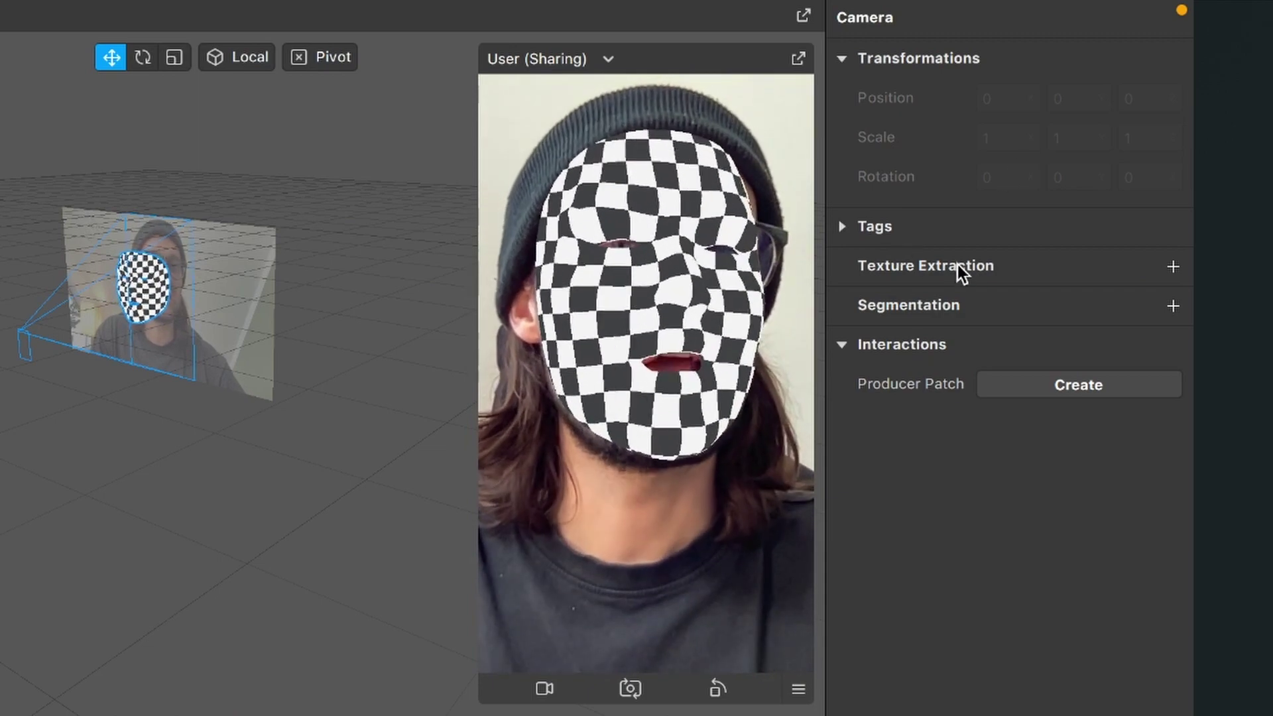
{"action": "left_click", "coordinate": [1173, 266]}
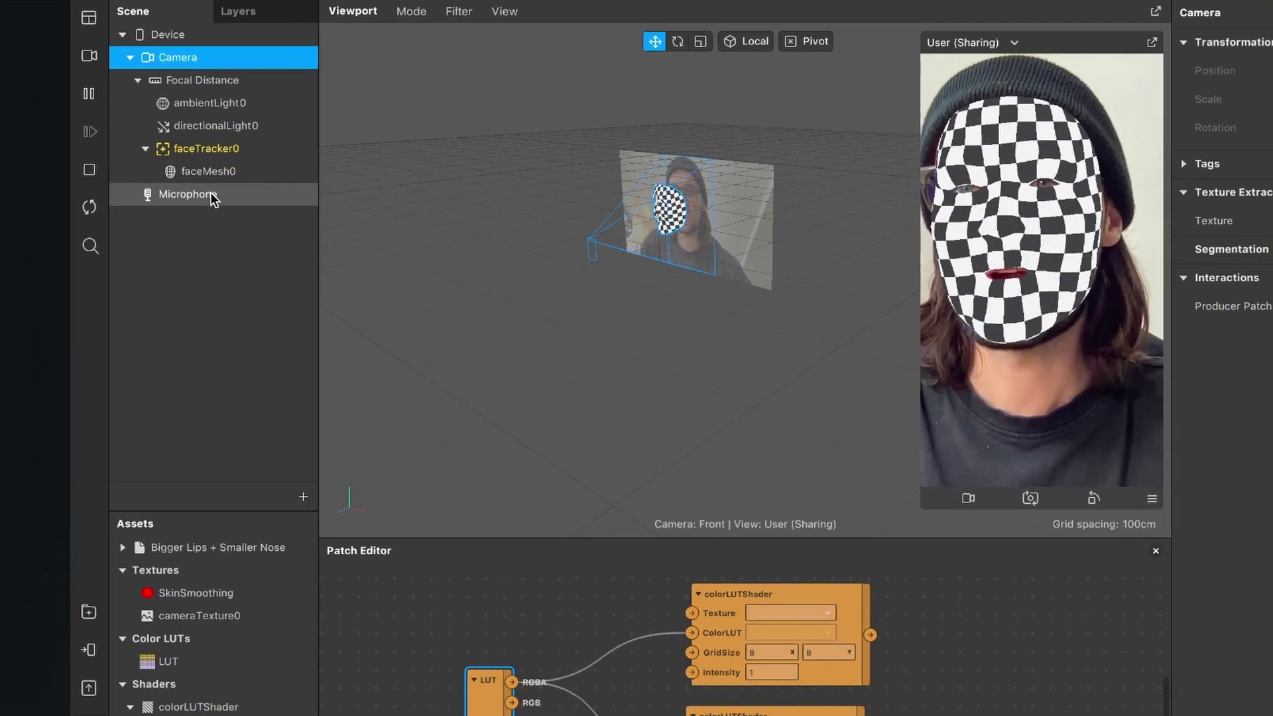
{"action": "left_click", "coordinate": [216, 148]}
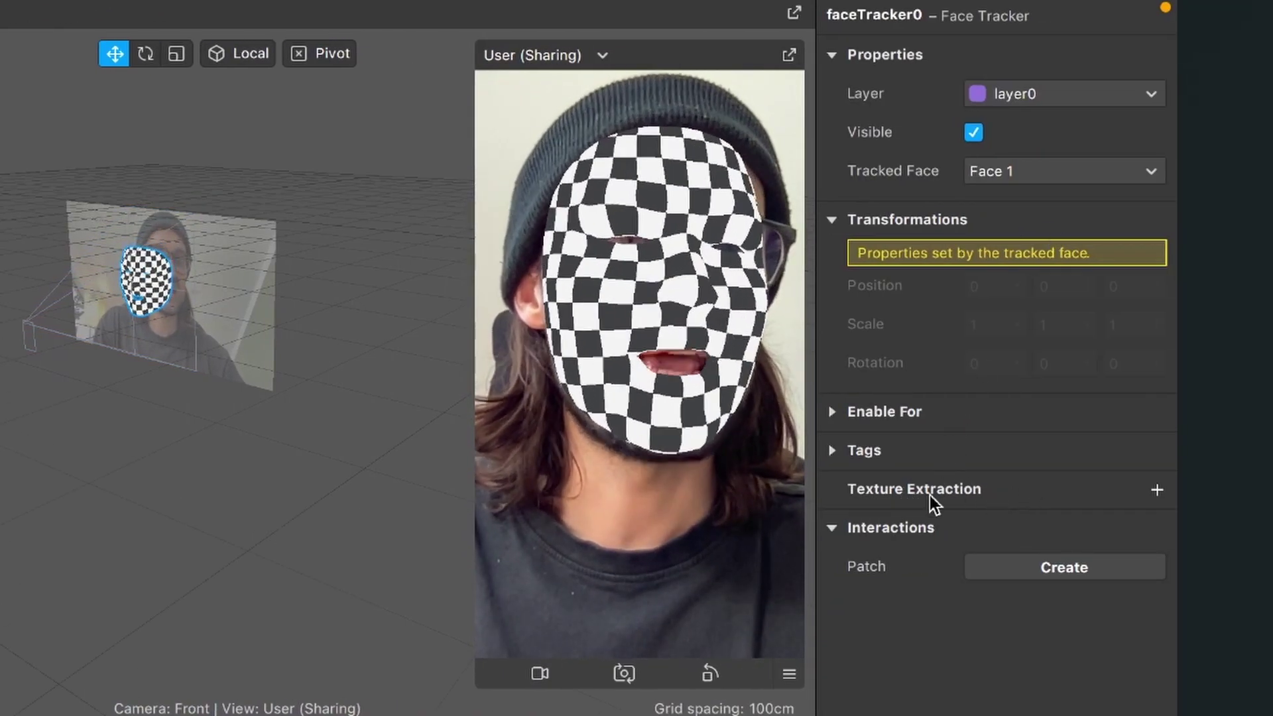
{"action": "left_click", "coordinate": [1156, 490]}
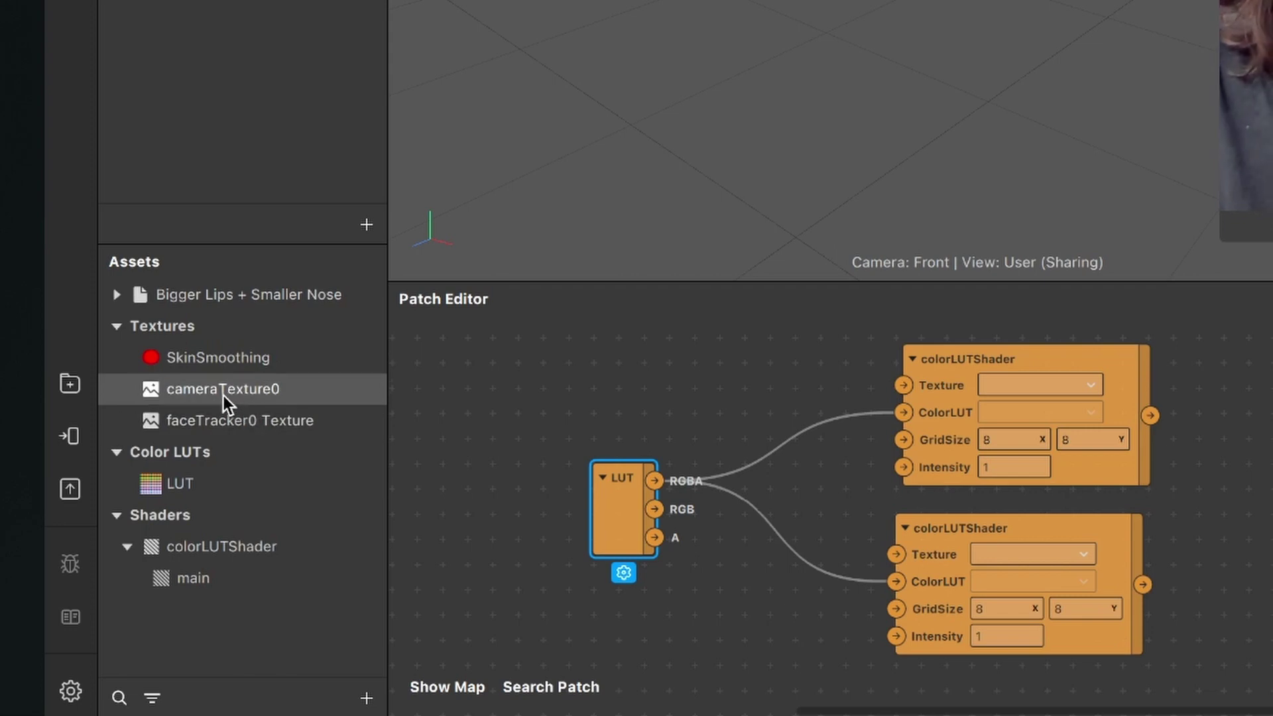
Add cameraTexture0 and faceTracker0 Texture as patches and connect their RGBA outputs to the Texture inputs of the upper and lower colorLUTShader patches respectively.
{"action": "left_click_drag", "start_coordinate": [222, 395], "coordinate": [567, 370]}
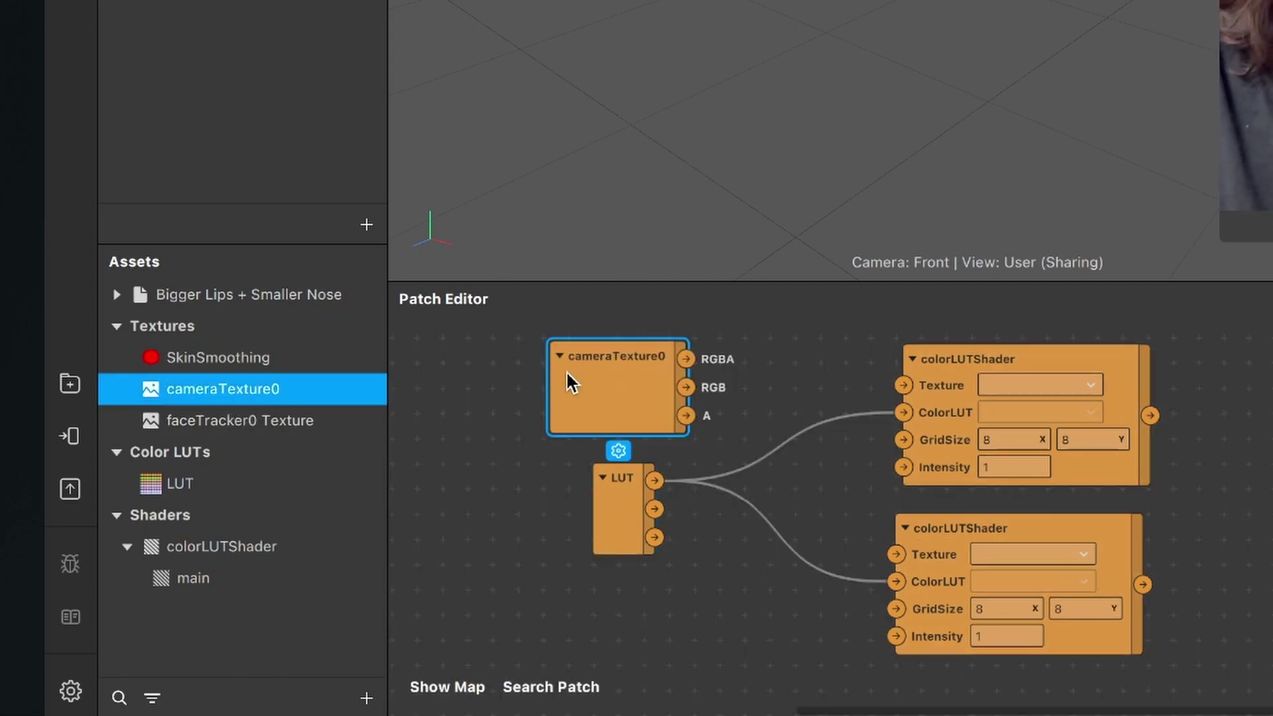
{"action": "left_click_drag", "start_coordinate": [255, 421], "coordinate": [582, 613]}
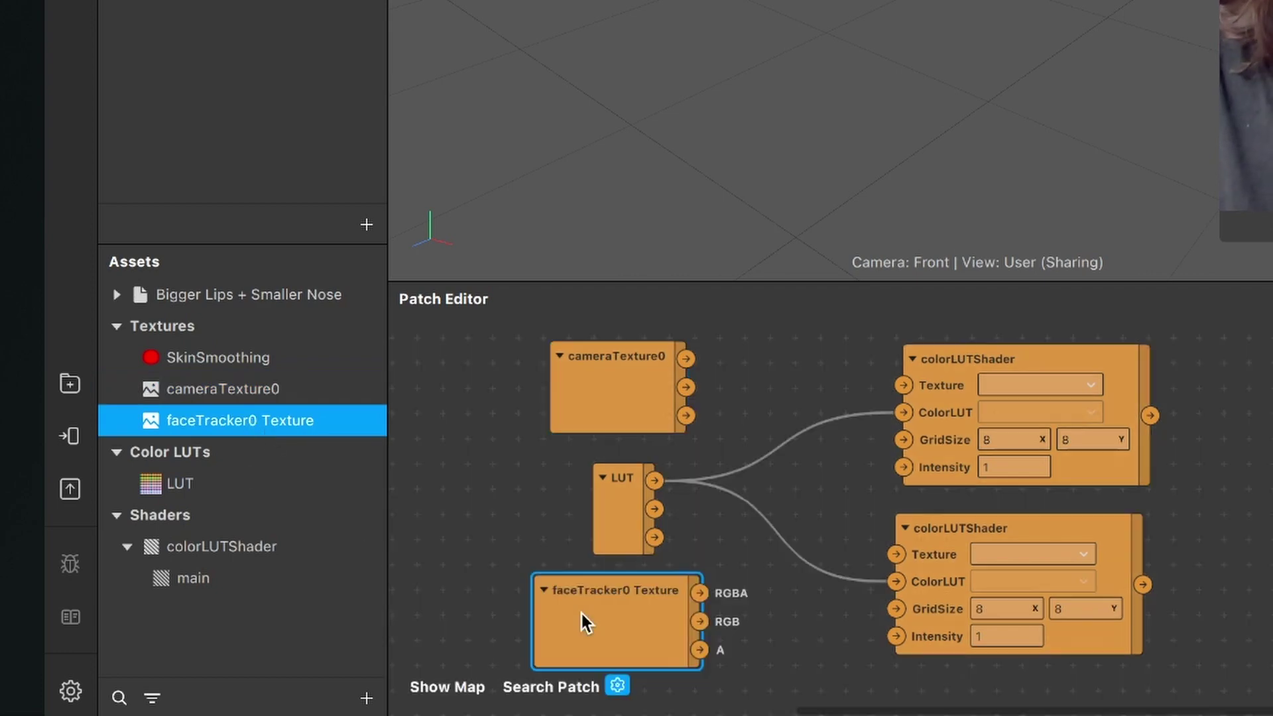
{"action": "scroll", "coordinate": [582, 614], "scroll_direction": "right", "scroll_amount": 2}
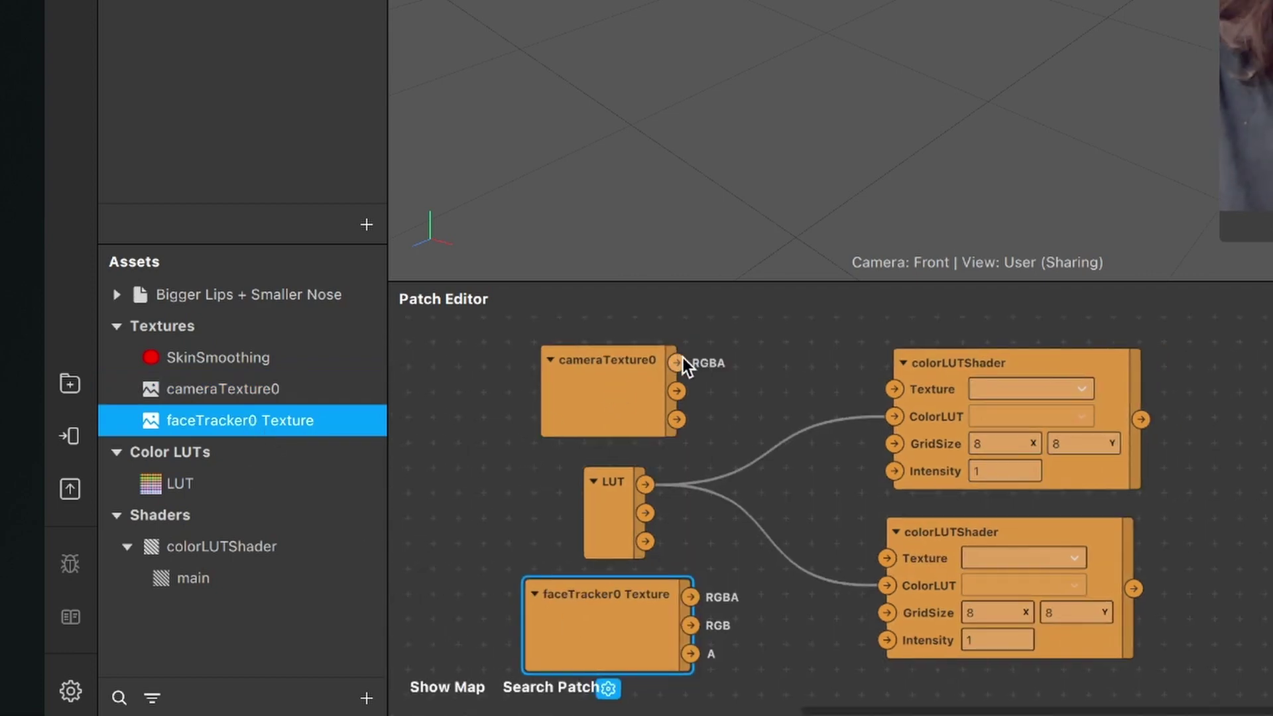
{"action": "left_click_drag", "start_coordinate": [683, 358], "coordinate": [893, 398]}
{"action": "scroll", "coordinate": [789, 461], "scroll_direction": "down", "scroll_amount": 5}
{"action": "scroll", "coordinate": [744, 483], "scroll_direction": "up", "scroll_amount": 3}
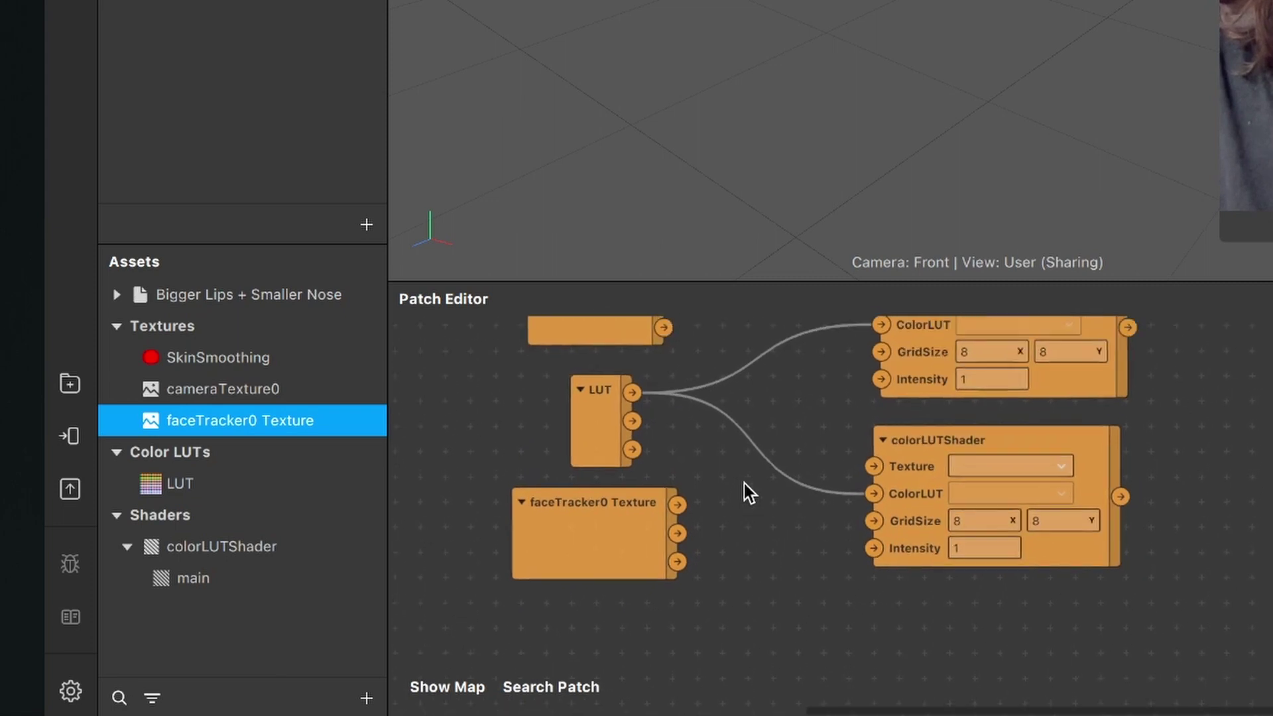
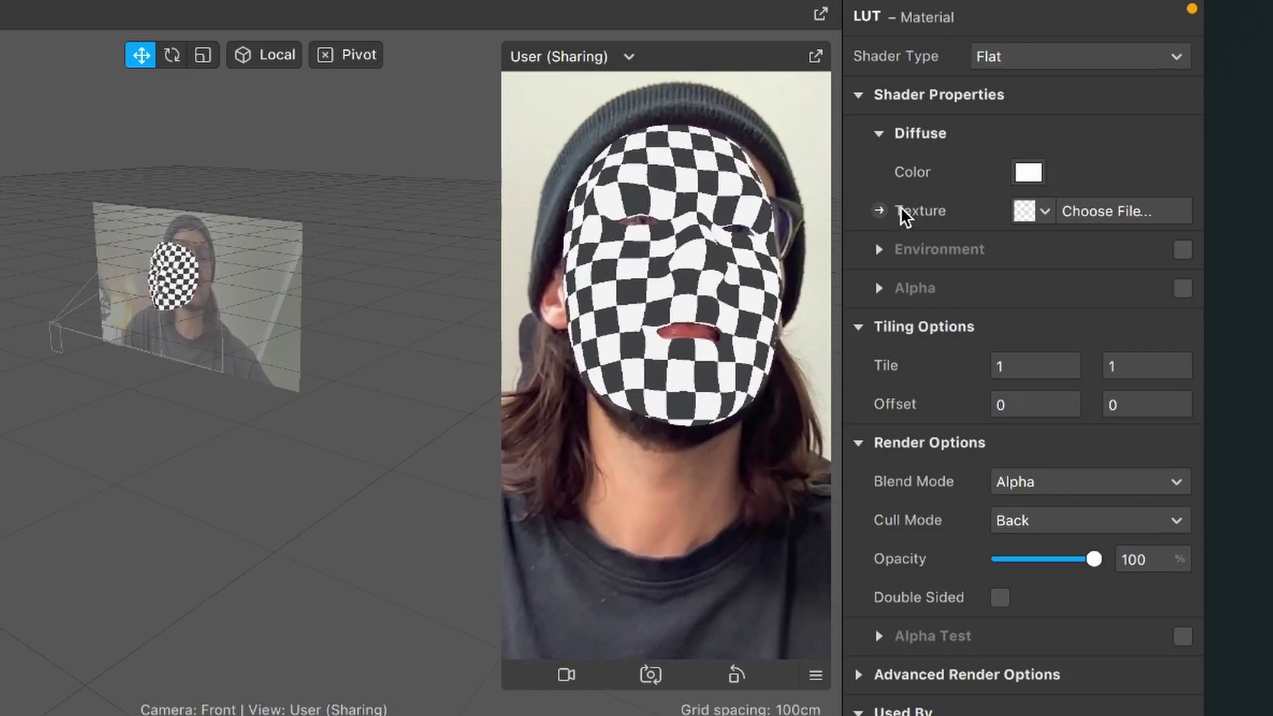
Create a patch for the LUT material's diffuse texture and place it beside the upper colorLUTShader patch.
{"action": "left_click", "coordinate": [885, 211]}
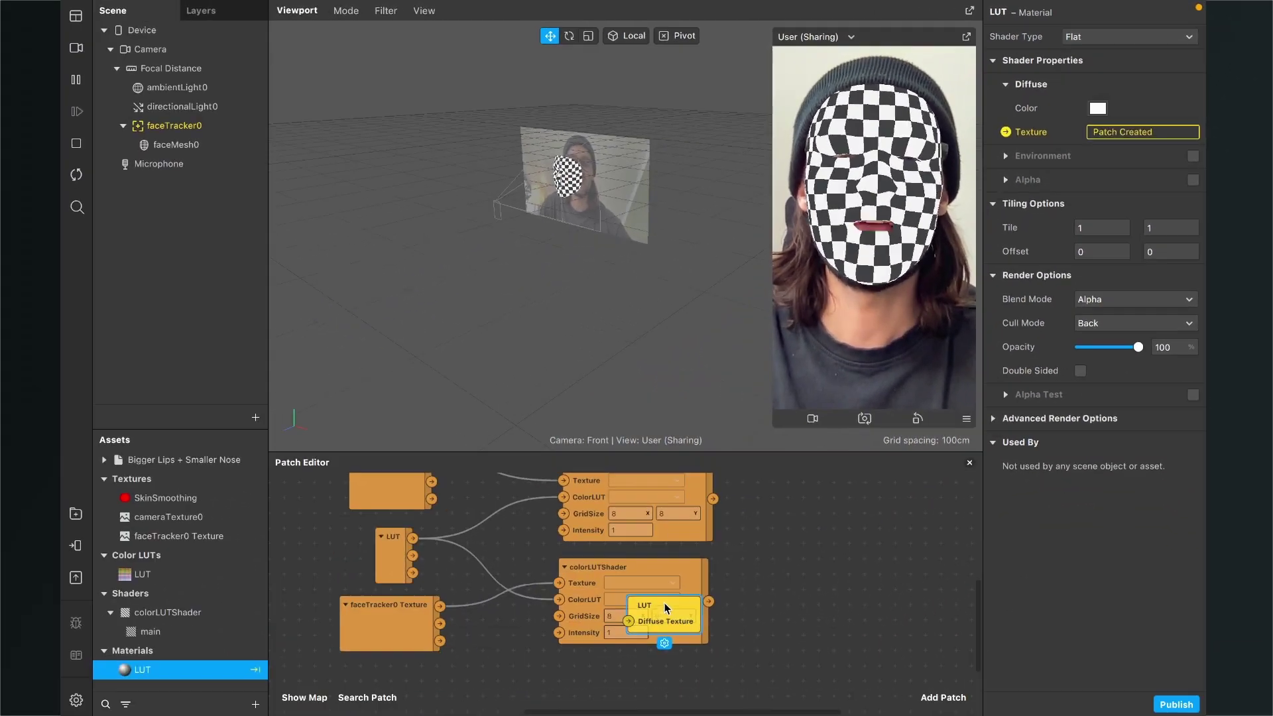
{"action": "left_click_drag", "start_coordinate": [666, 607], "coordinate": [839, 502]}
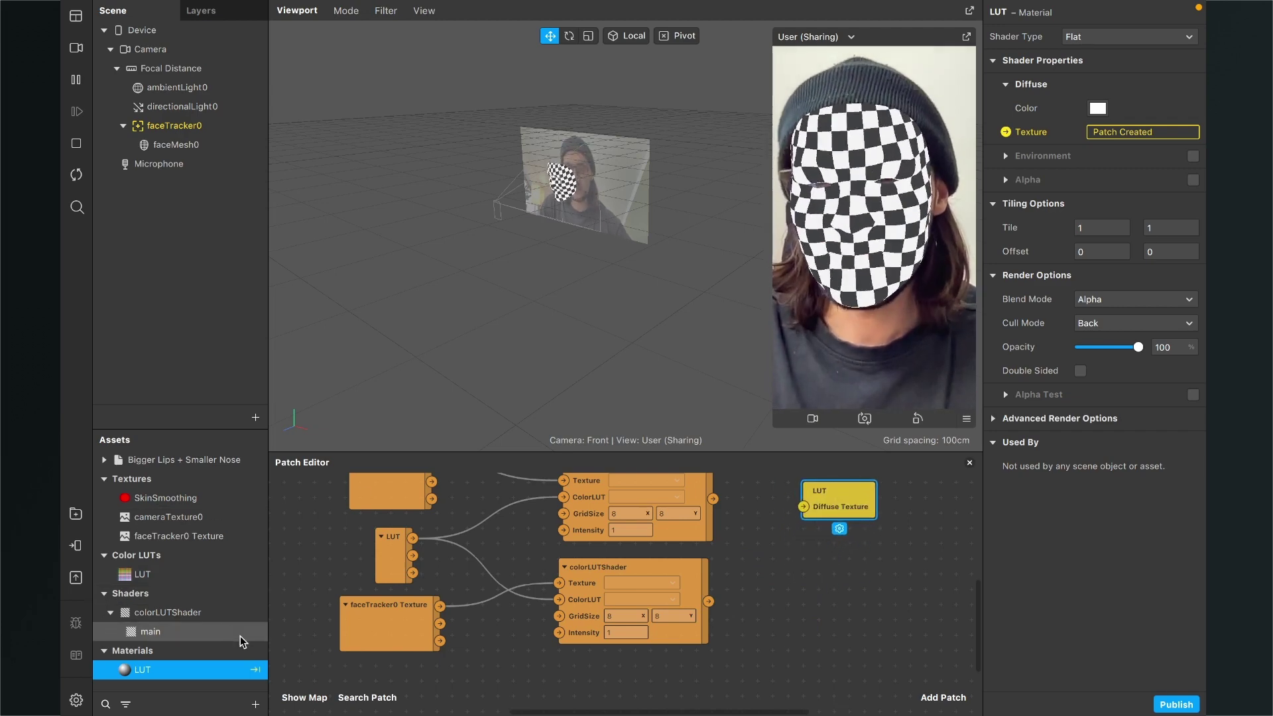
Create a second material and name it FACE LUT.
{"action": "left_click", "coordinate": [255, 704]}
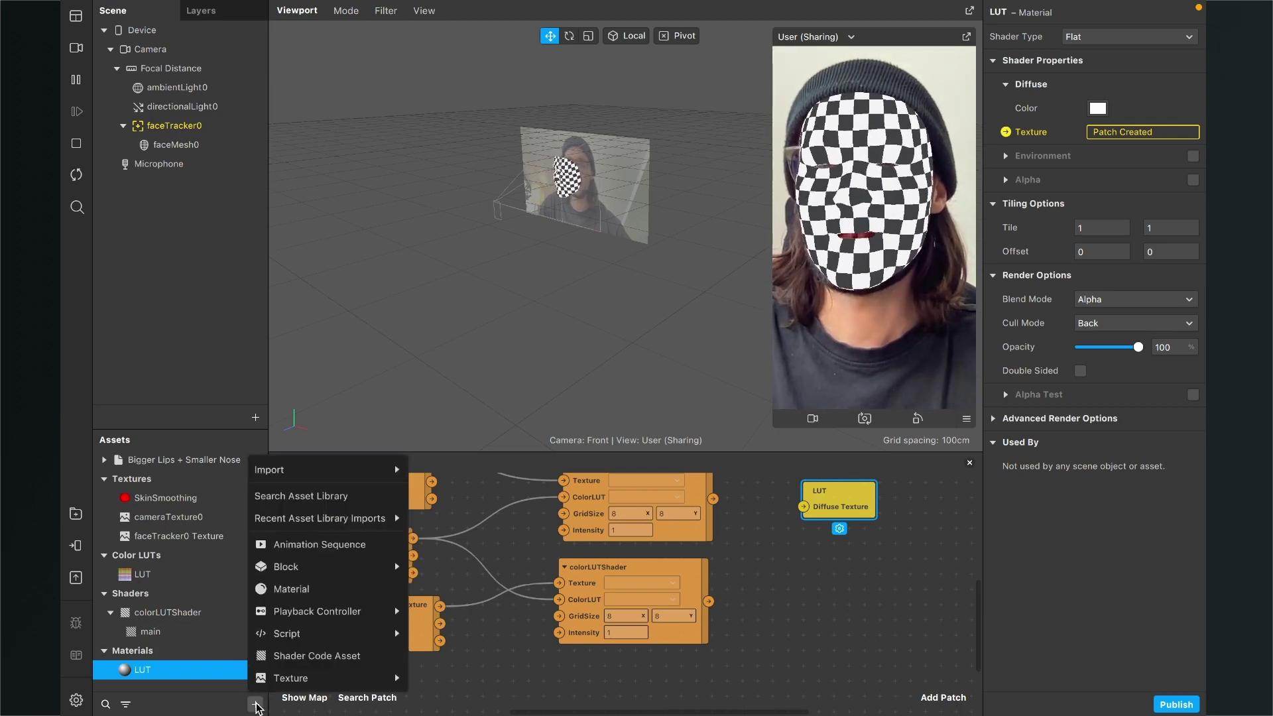
{"action": "left_click", "coordinate": [308, 592]}
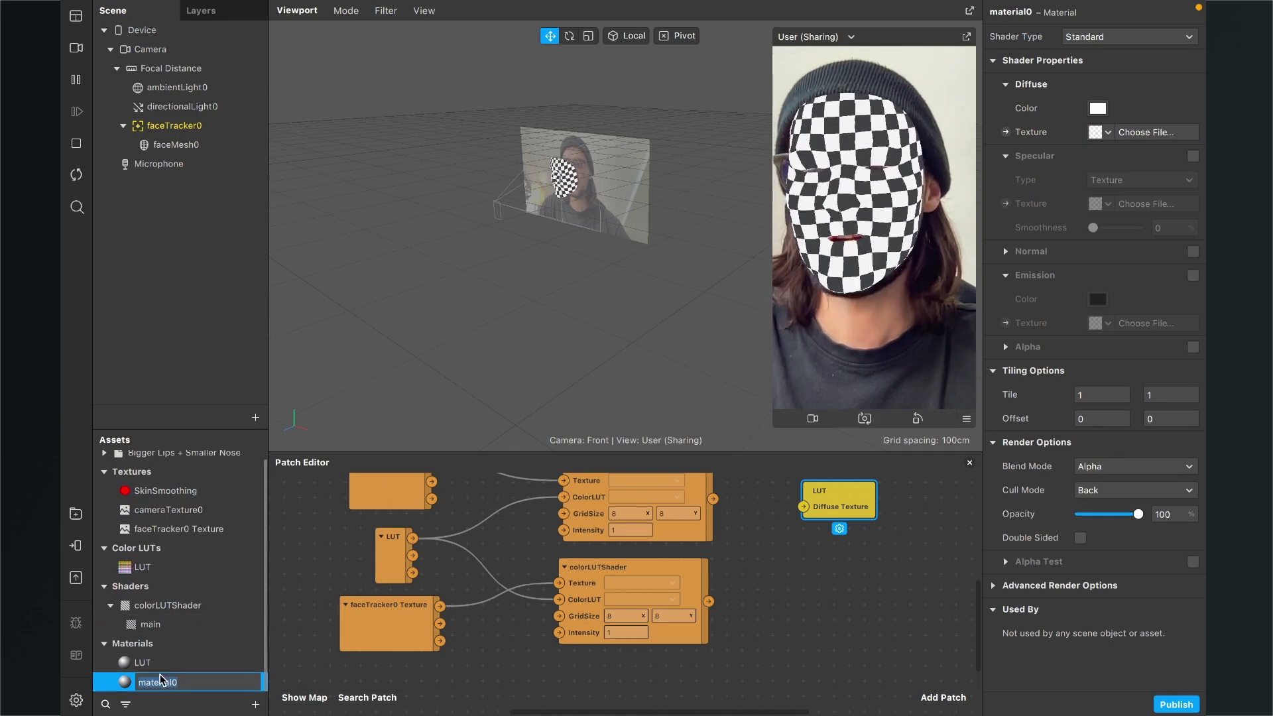
{"action": "type", "text": "LUT"}
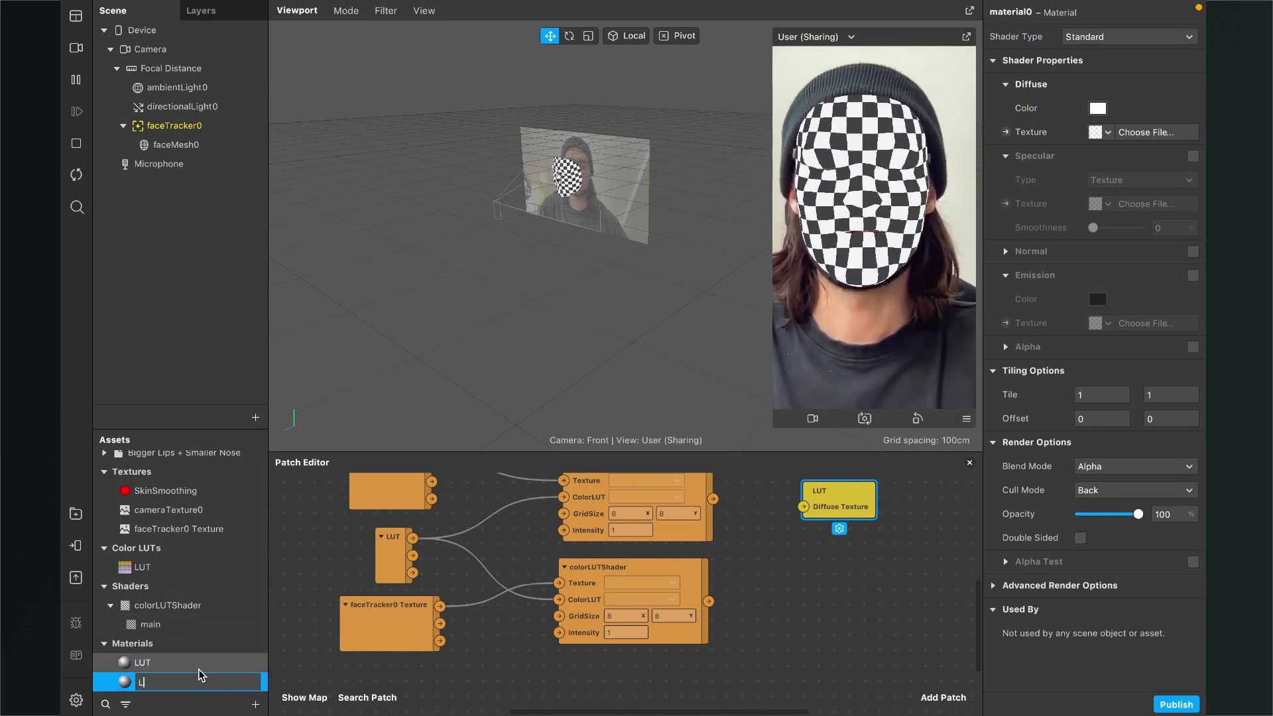
{"action": "key", "text": "BackSpace"}
{"action": "key", "text": "BackSpace"}
{"action": "key", "text": "BackSpace"}
{"action": "type", "text": "FACE LUT"}
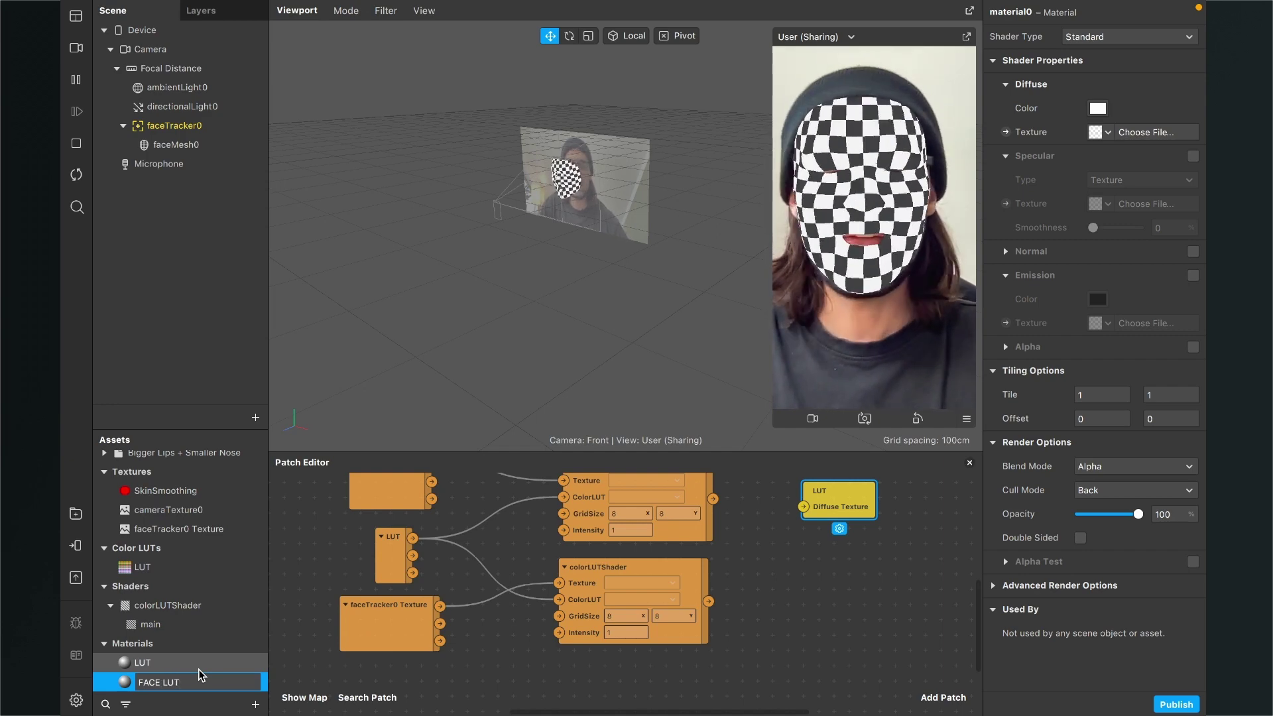
{"action": "key", "text": "Return"}
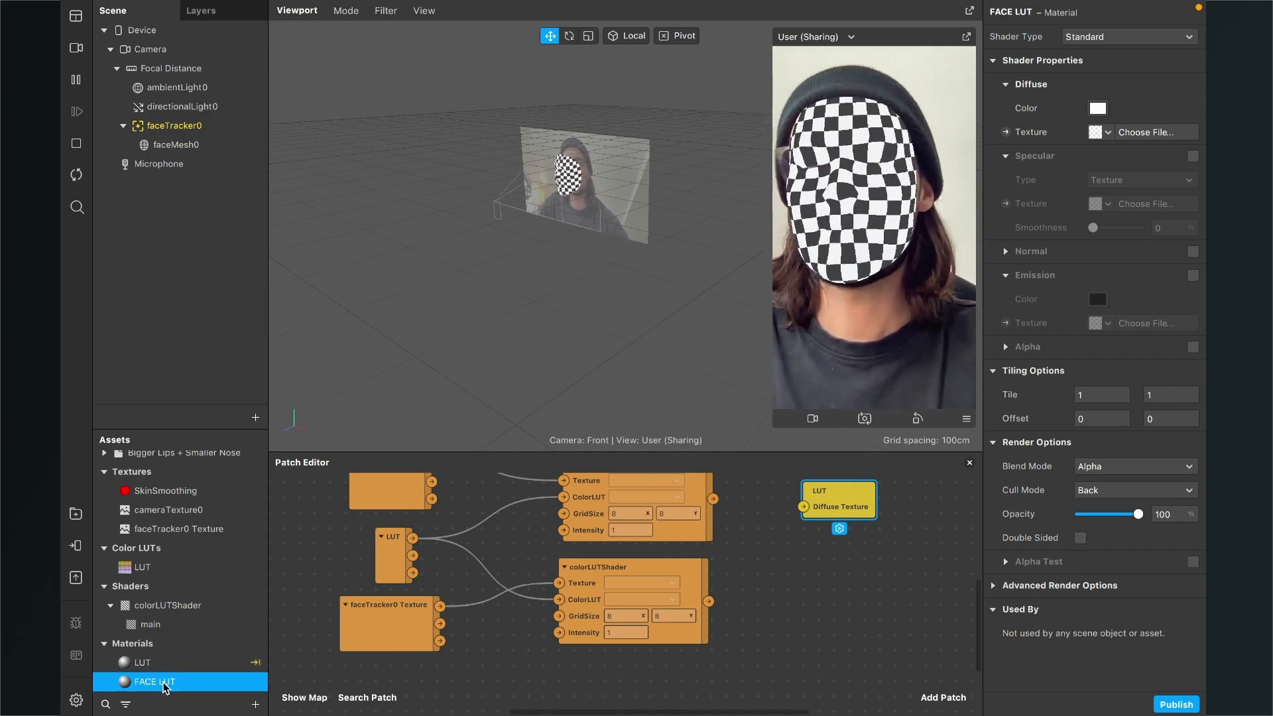
Set the FACE LUT material's shader type to Flat and create its diffuse texture patch, placed below the LUT material patch.
{"action": "left_click", "coordinate": [1119, 40]}
{"action": "left_click", "coordinate": [1117, 42]}
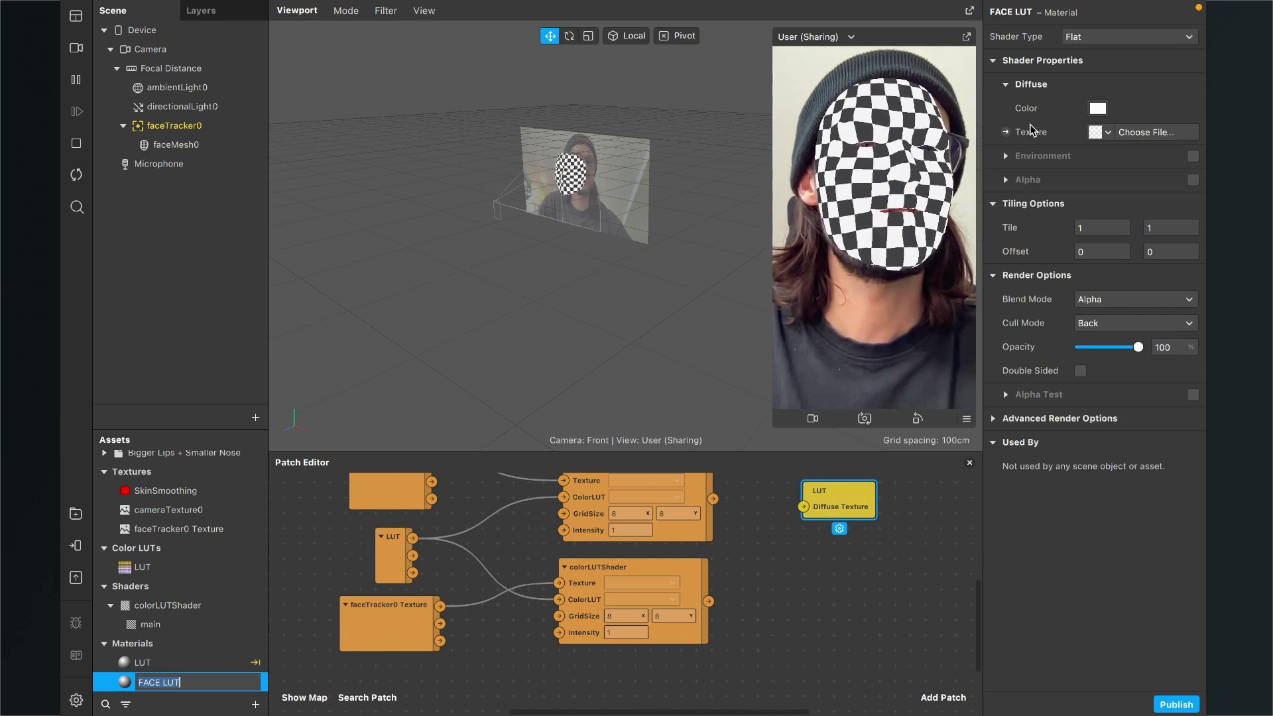
{"action": "left_click", "coordinate": [1006, 133]}
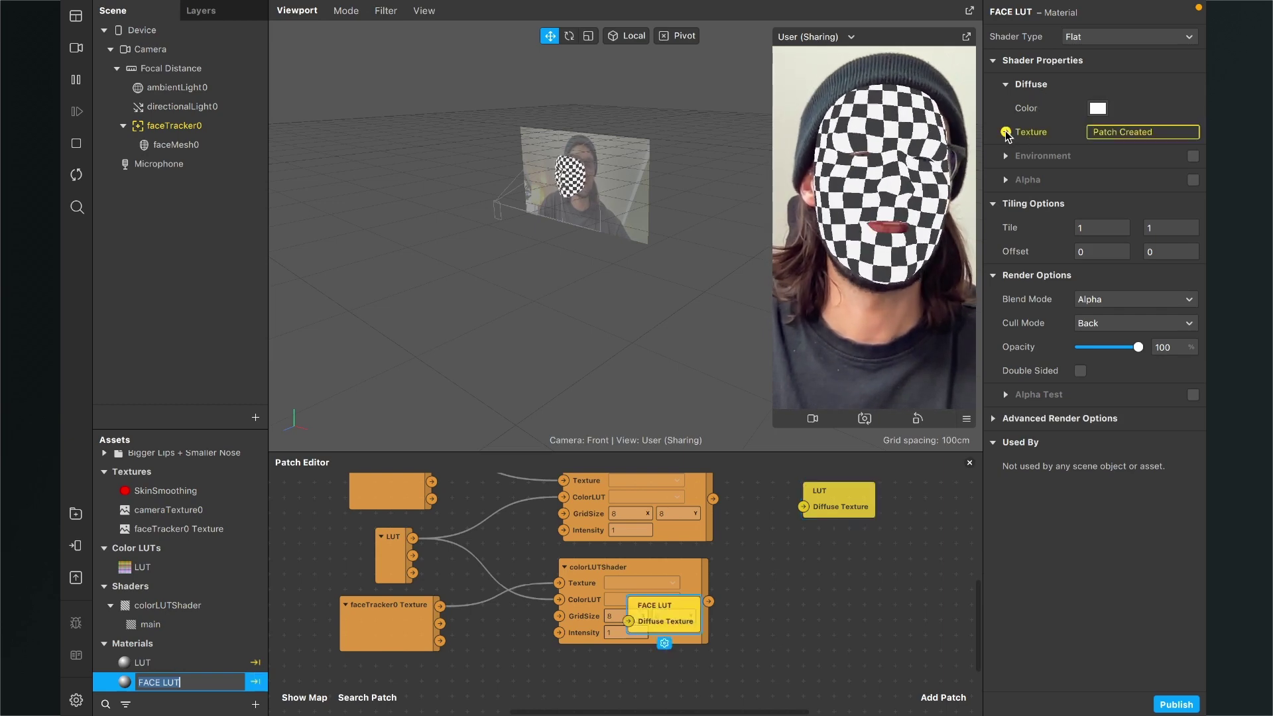
{"action": "left_click_drag", "start_coordinate": [692, 588], "coordinate": [877, 602]}
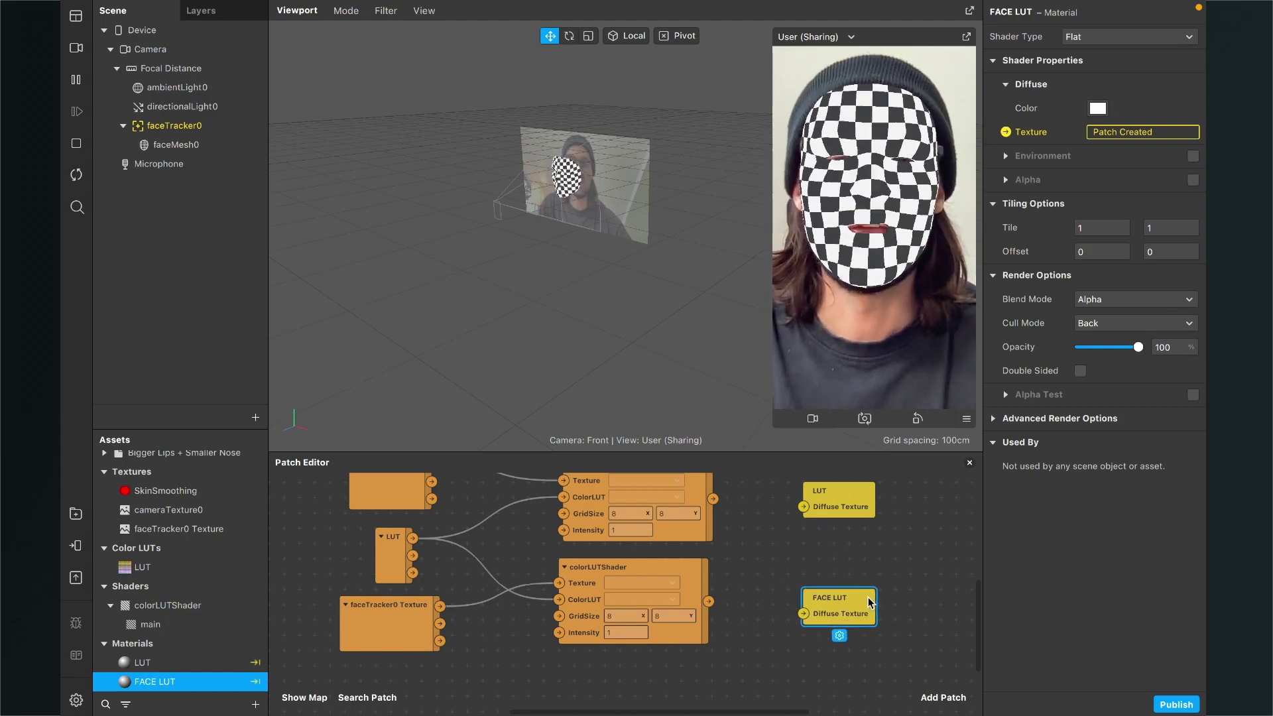
Connect the upper colorLUTShader's output to the LUT material's Diffuse Texture and the lower one's output to FACE LUT's Diffuse Texture.
{"action": "scroll", "coordinate": [724, 556], "scroll_direction": "up", "scroll_amount": 2}
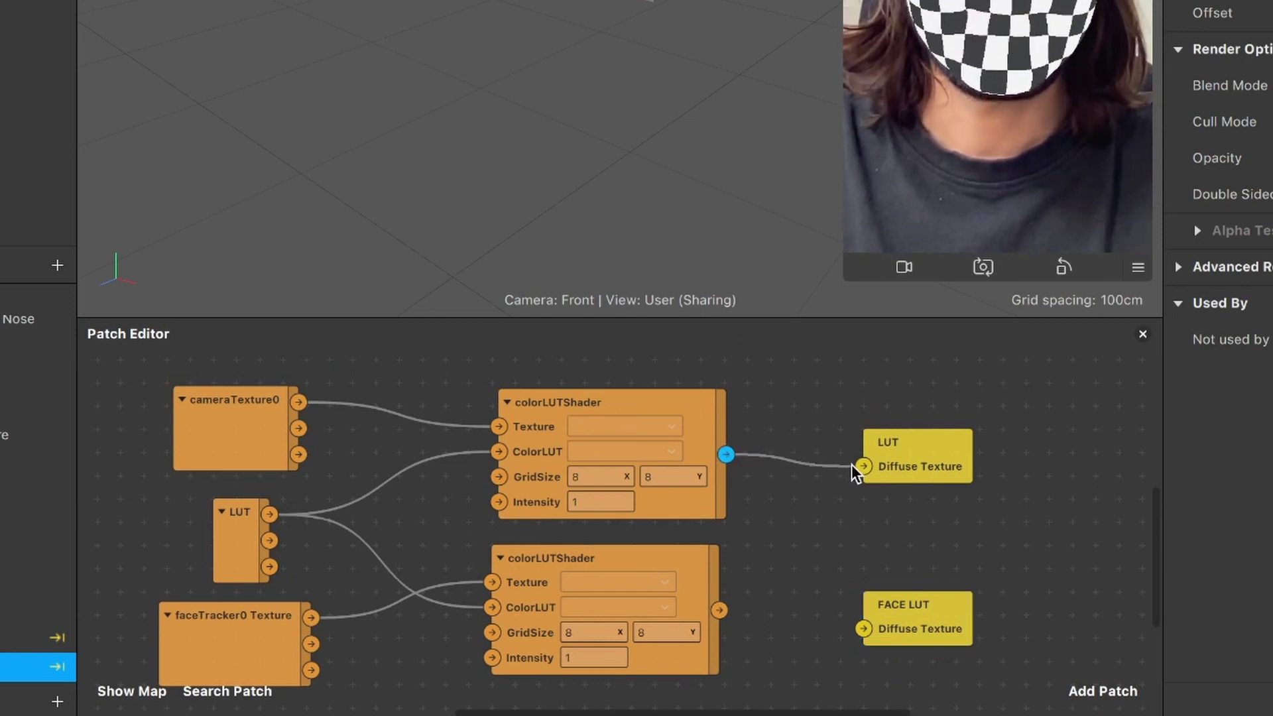
{"action": "left_click_drag", "start_coordinate": [901, 472], "coordinate": [920, 430]}
{"action": "scroll", "coordinate": [804, 531], "scroll_direction": "down", "scroll_amount": 2}
{"action": "scroll", "coordinate": [808, 533], "scroll_direction": "up", "scroll_amount": 1}
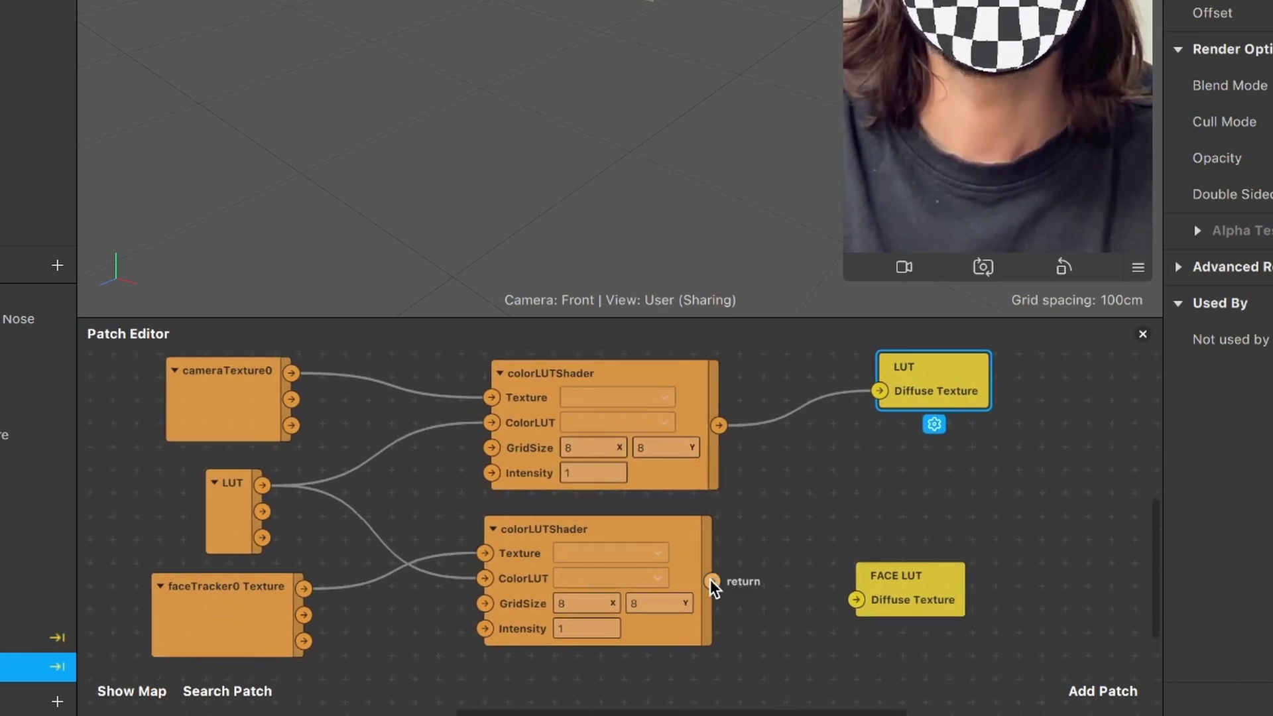
{"action": "left_click_drag", "start_coordinate": [713, 581], "coordinate": [858, 592]}
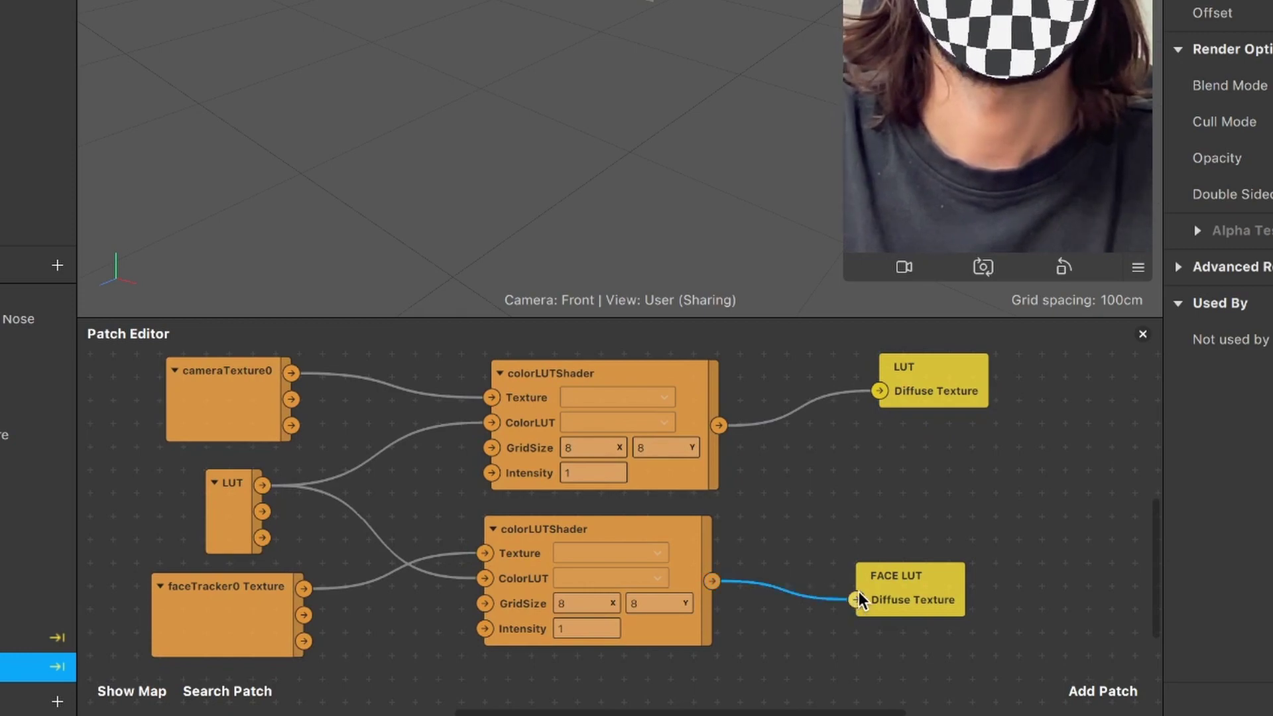
{"action": "left_click", "coordinate": [944, 568]}
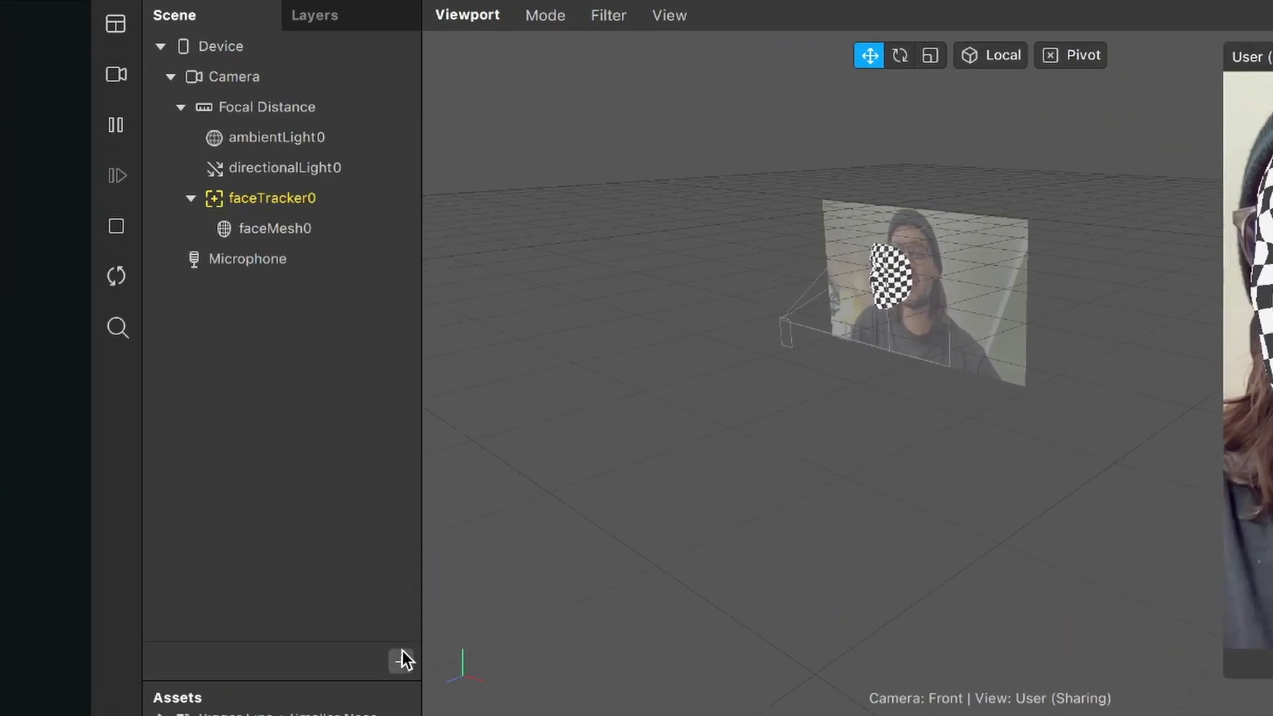
Insert a rectangle into the scene and rename it LUT.
{"action": "left_click", "coordinate": [401, 660]}
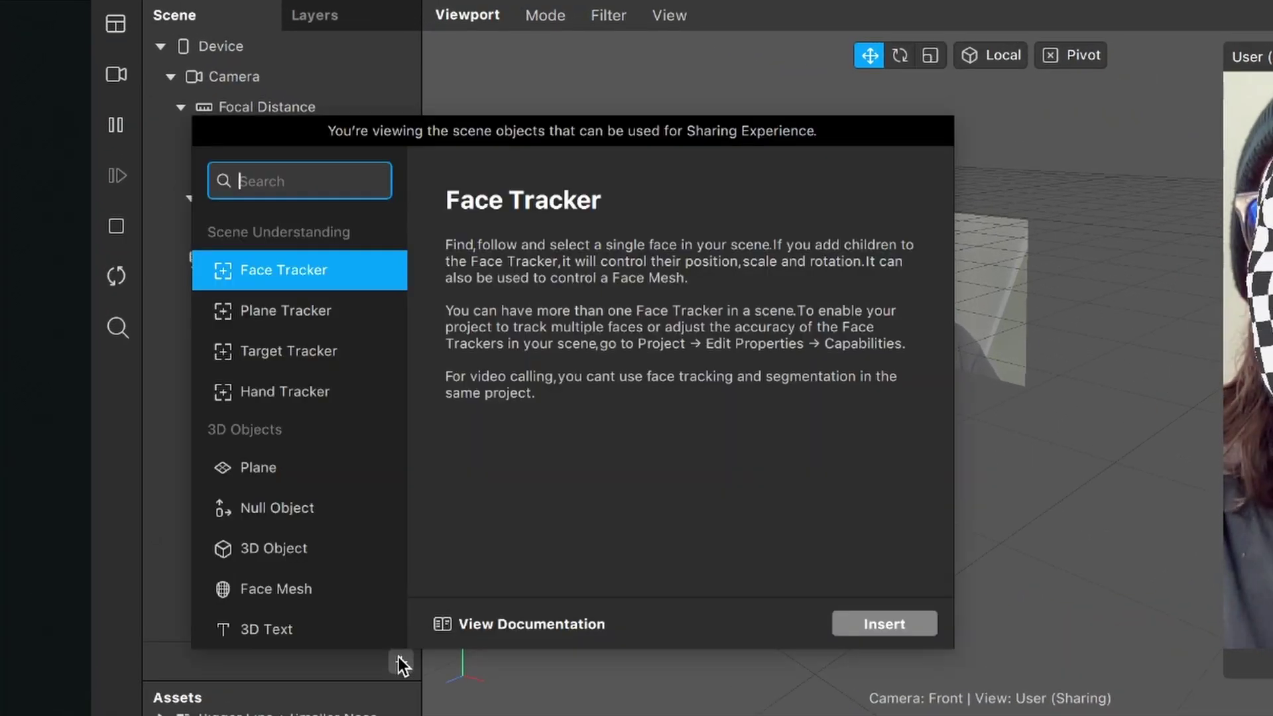
{"action": "type", "text": "re"}
{"action": "key", "text": "Return"}
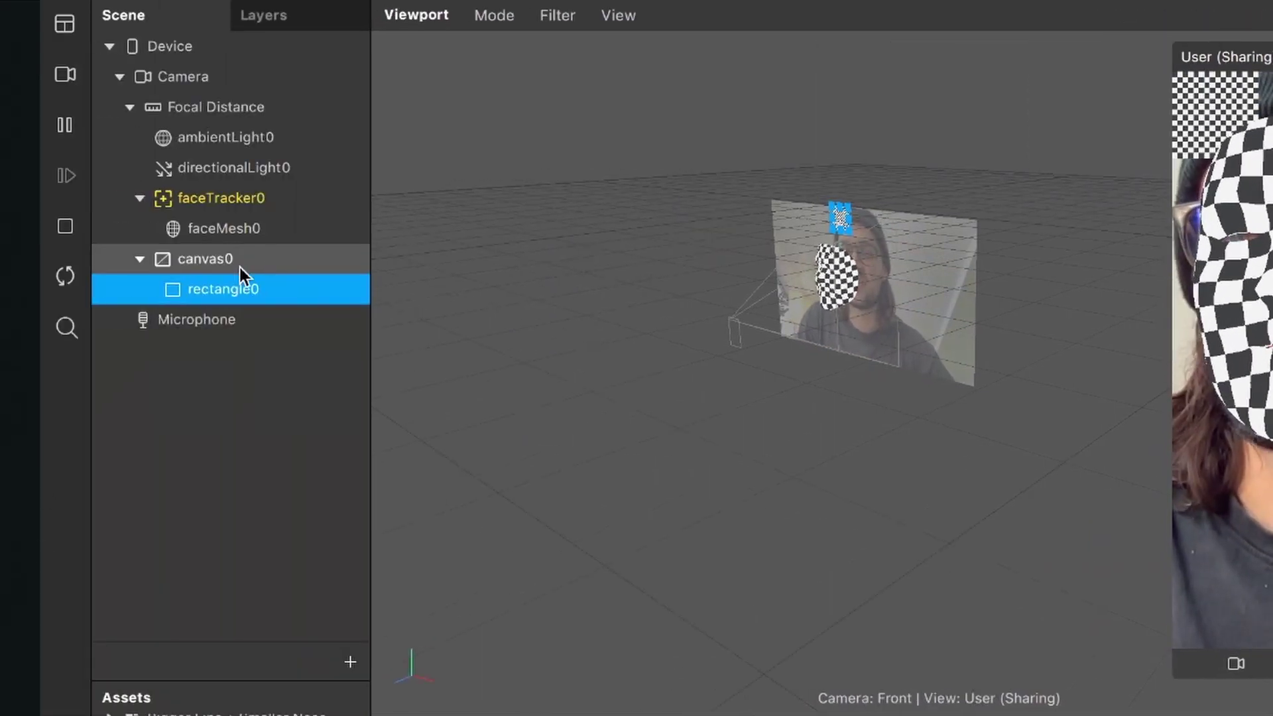
{"action": "double_click", "coordinate": [242, 288]}
{"action": "type", "text": "LUT"}
{"action": "key", "text": "Return"}
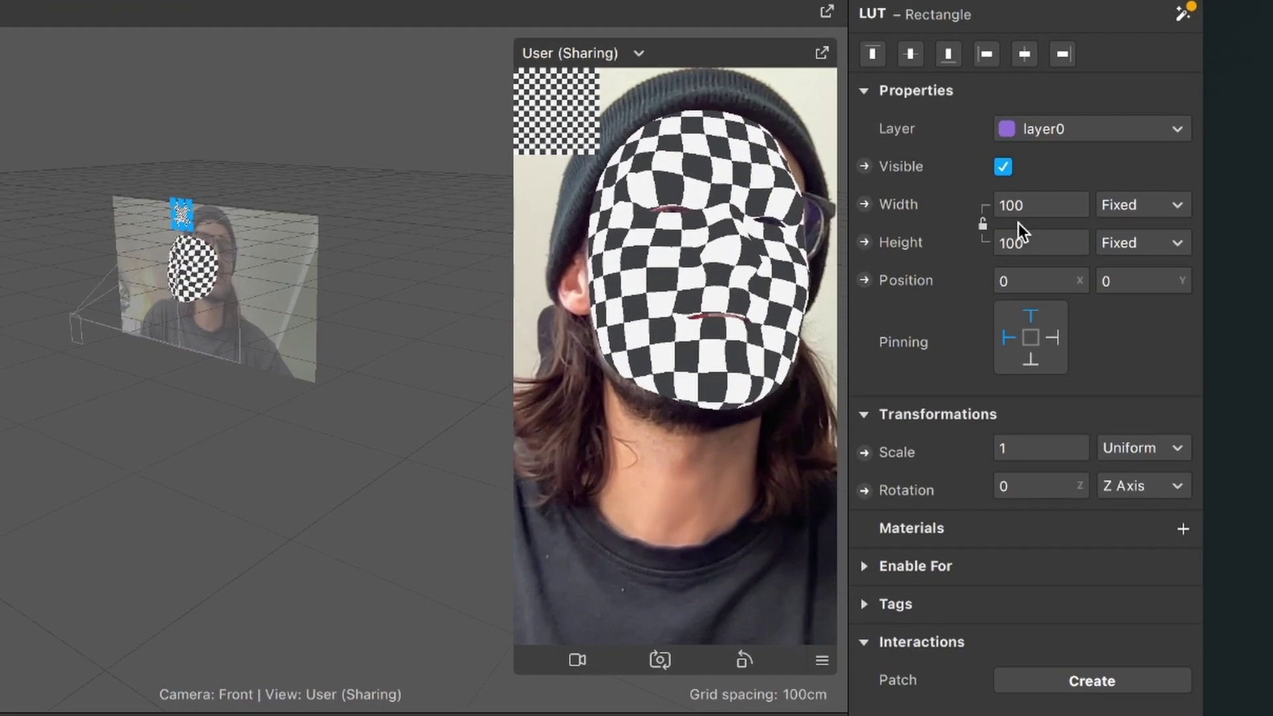
Make the LUT rectangle fill the canvas's full width and height, and assign it the LUT material.
{"action": "left_click", "coordinate": [1045, 202]}
{"action": "left_click", "coordinate": [1047, 237]}
{"action": "left_click", "coordinate": [1055, 261]}
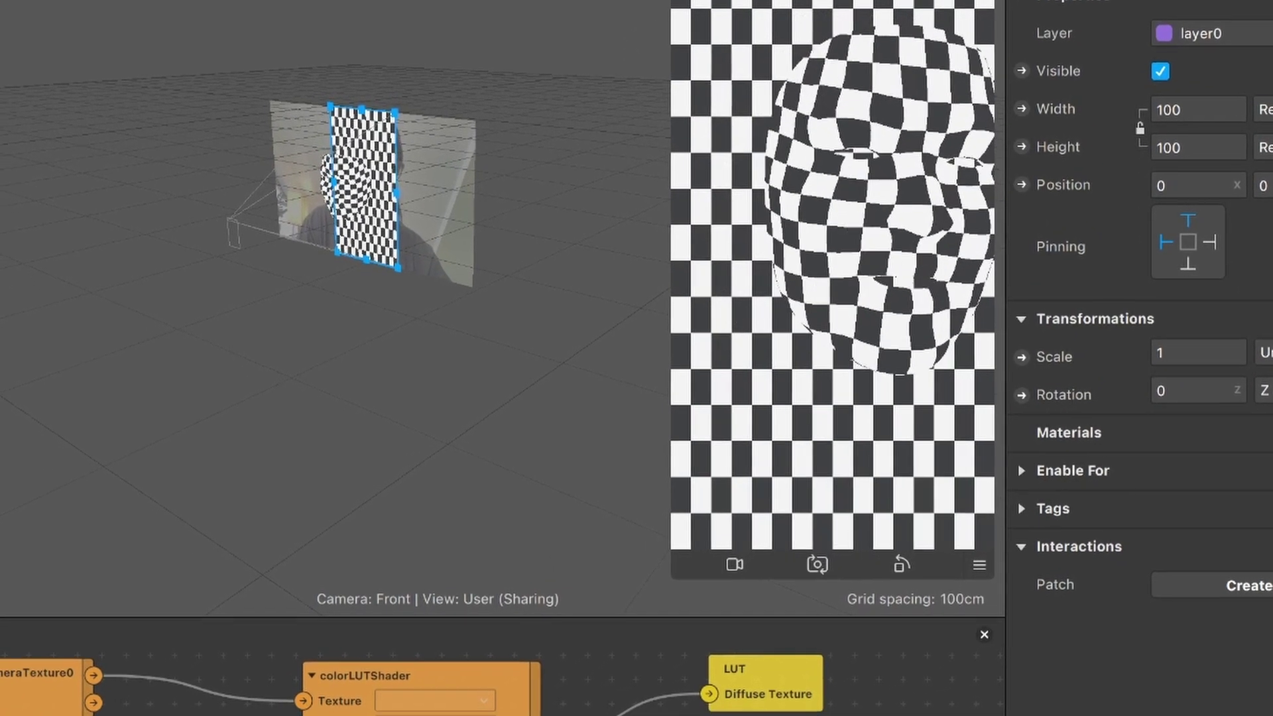
{"action": "left_click", "coordinate": [1213, 432]}
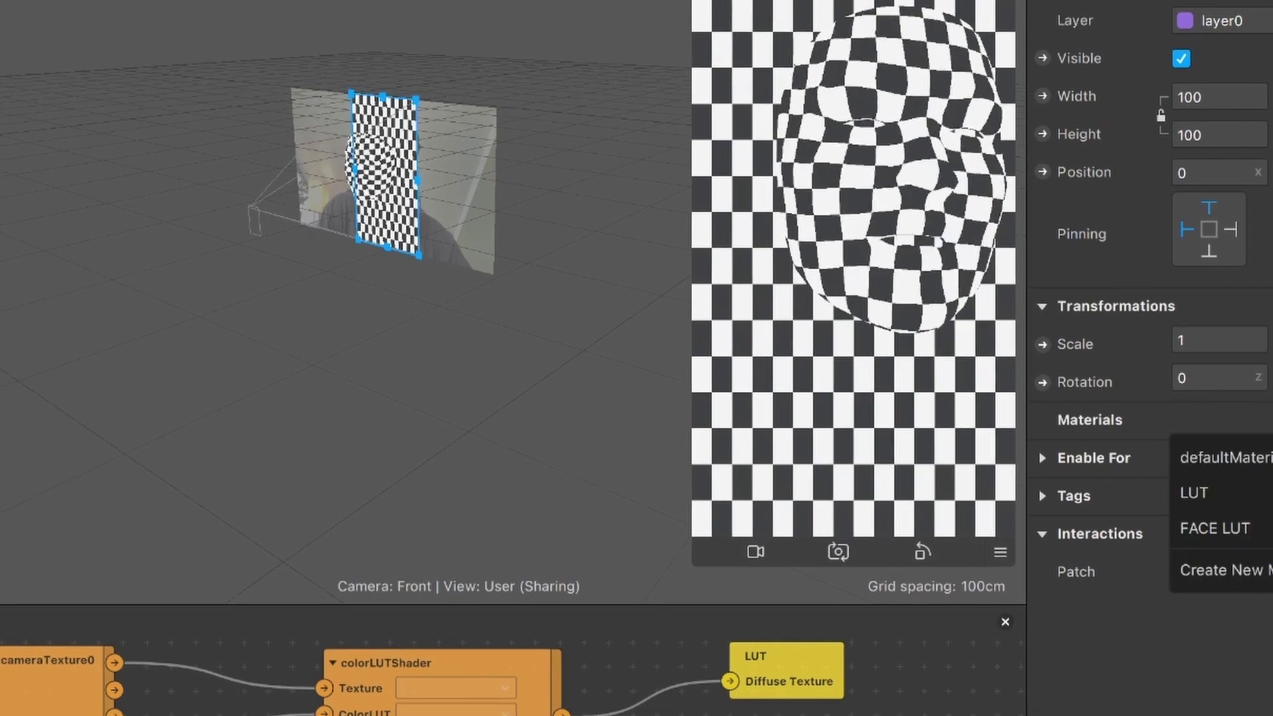
{"action": "left_click", "coordinate": [1234, 493]}
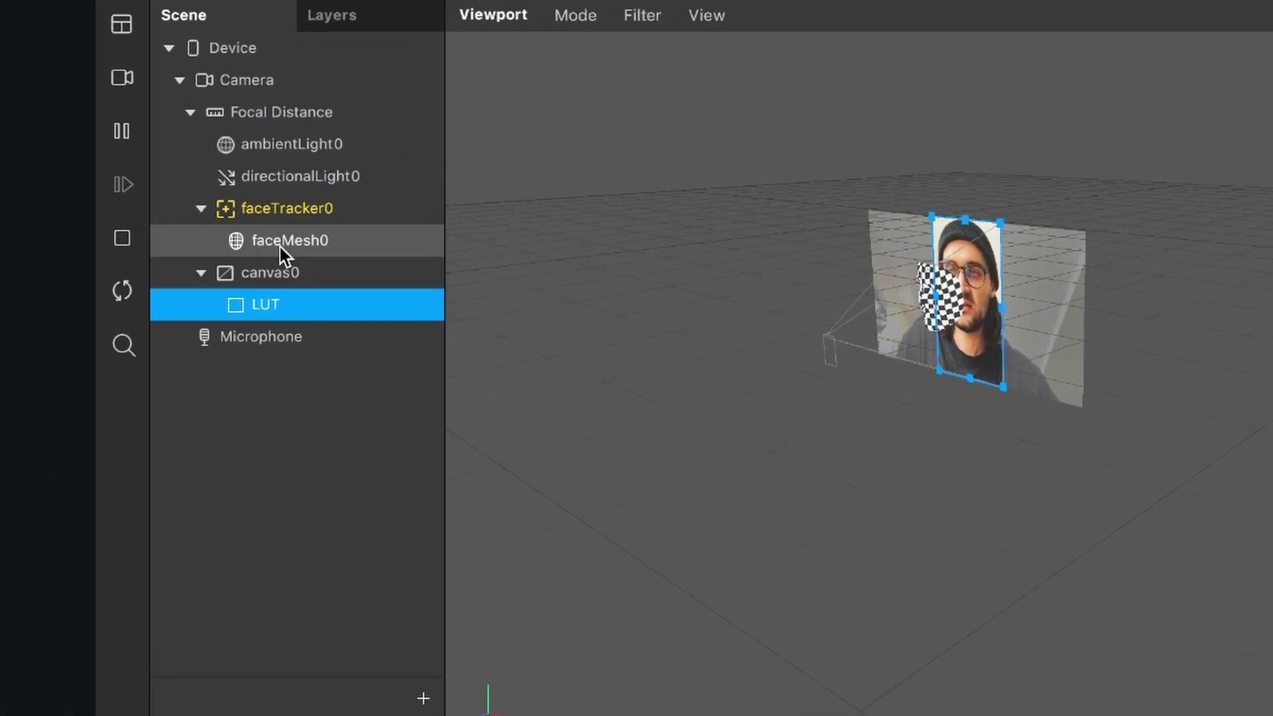
Assign the FACE LUT material to faceMesh0 and turn off the mesh's Eyes and Mouth options.
{"action": "left_click", "coordinate": [269, 242]}
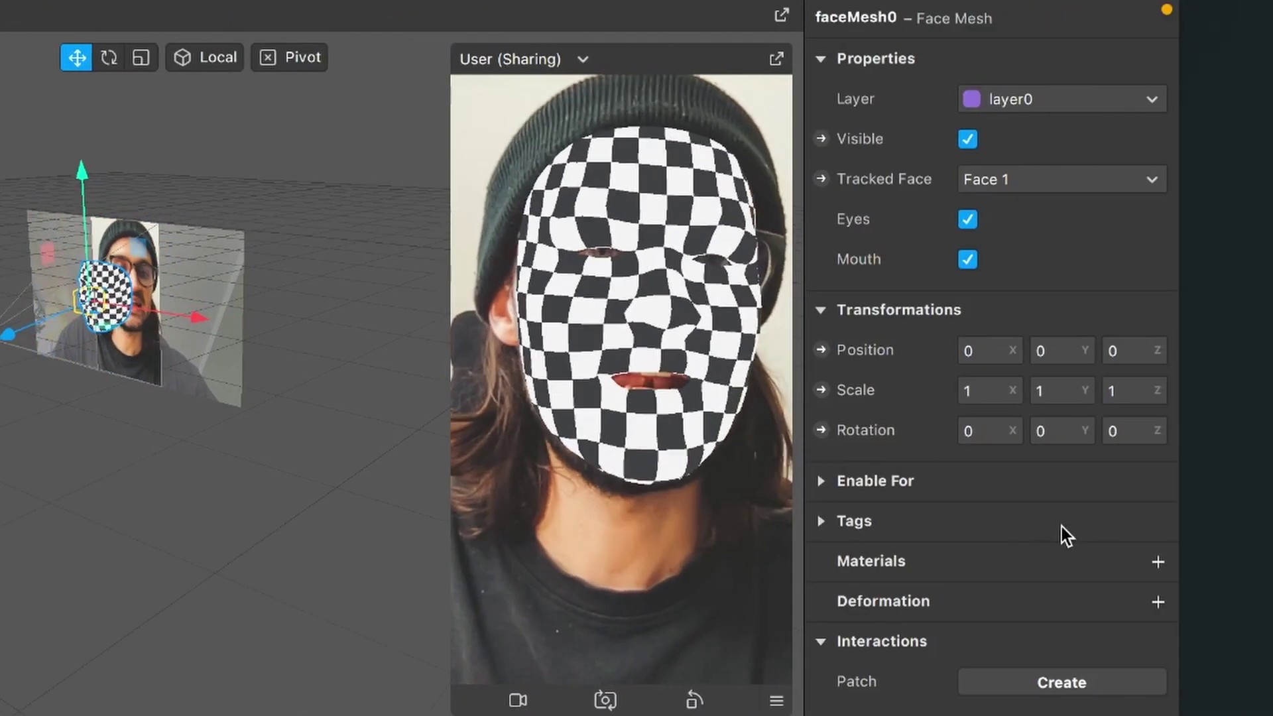
{"action": "left_click", "coordinate": [1157, 558]}
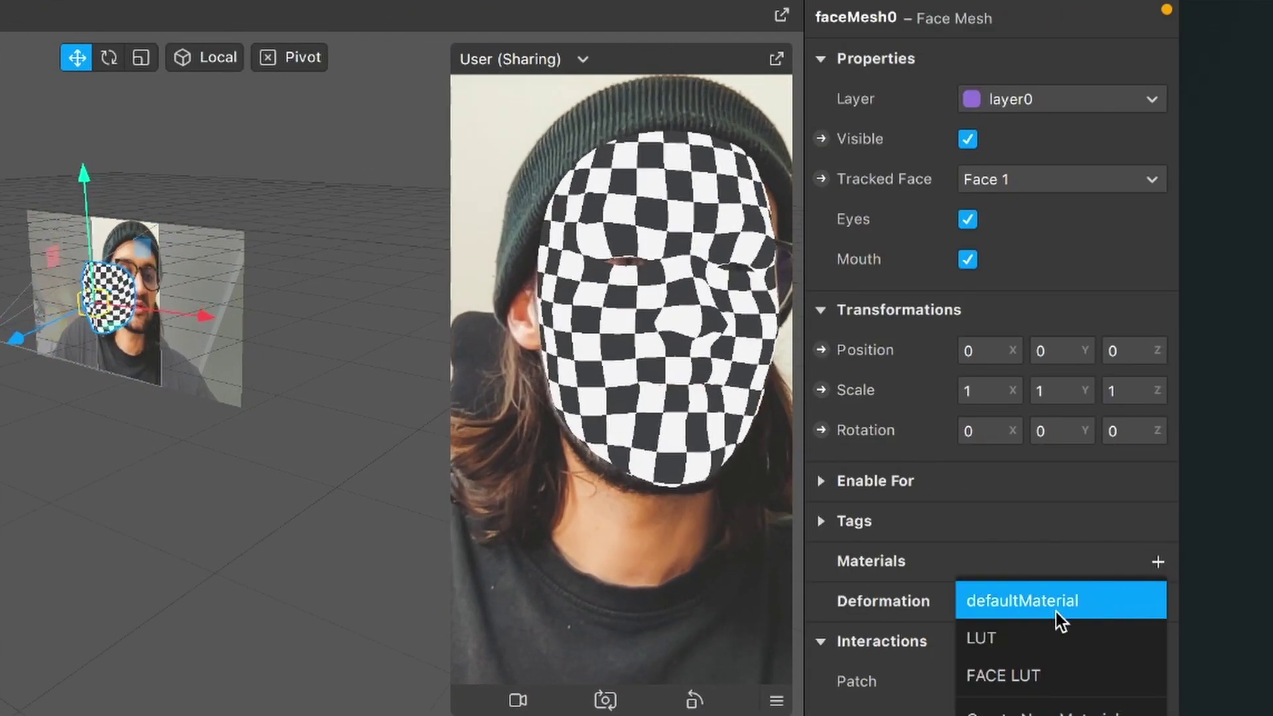
{"action": "left_click", "coordinate": [1019, 674]}
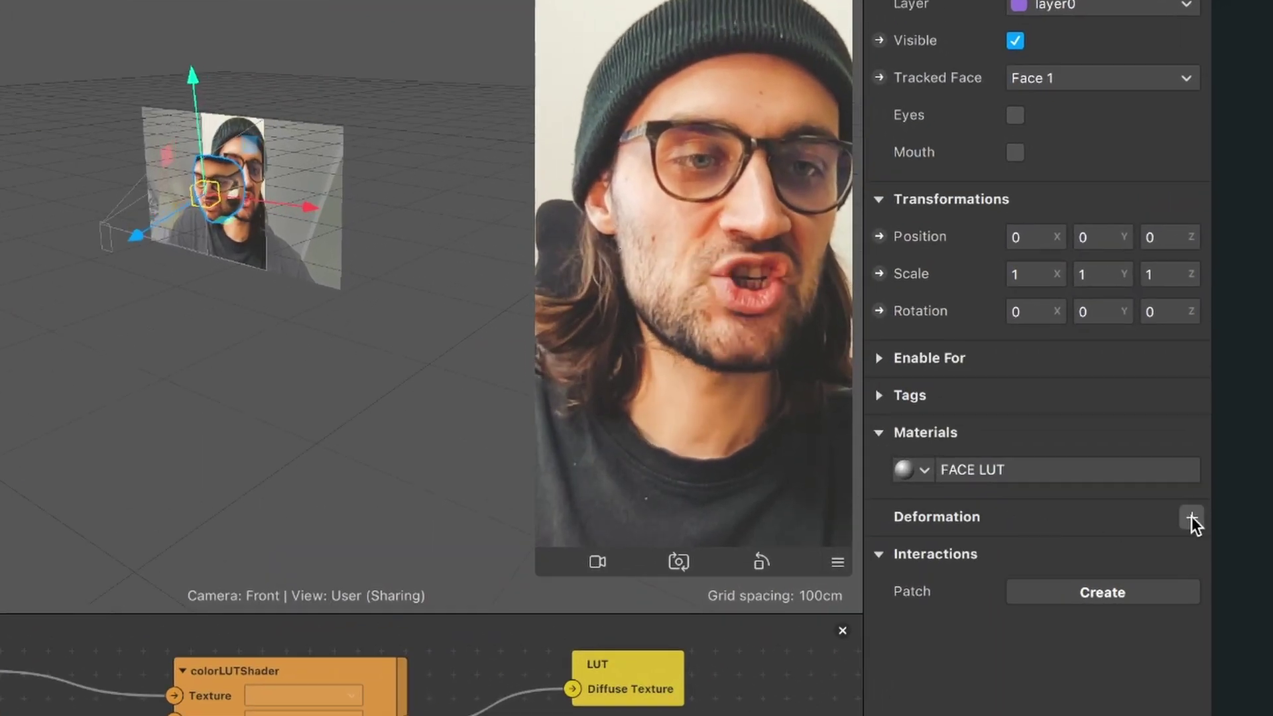
Apply the Bigger Lips + Smaller Nose deformation to faceMesh0 at 100%.
{"action": "left_click", "coordinate": [1191, 515]}
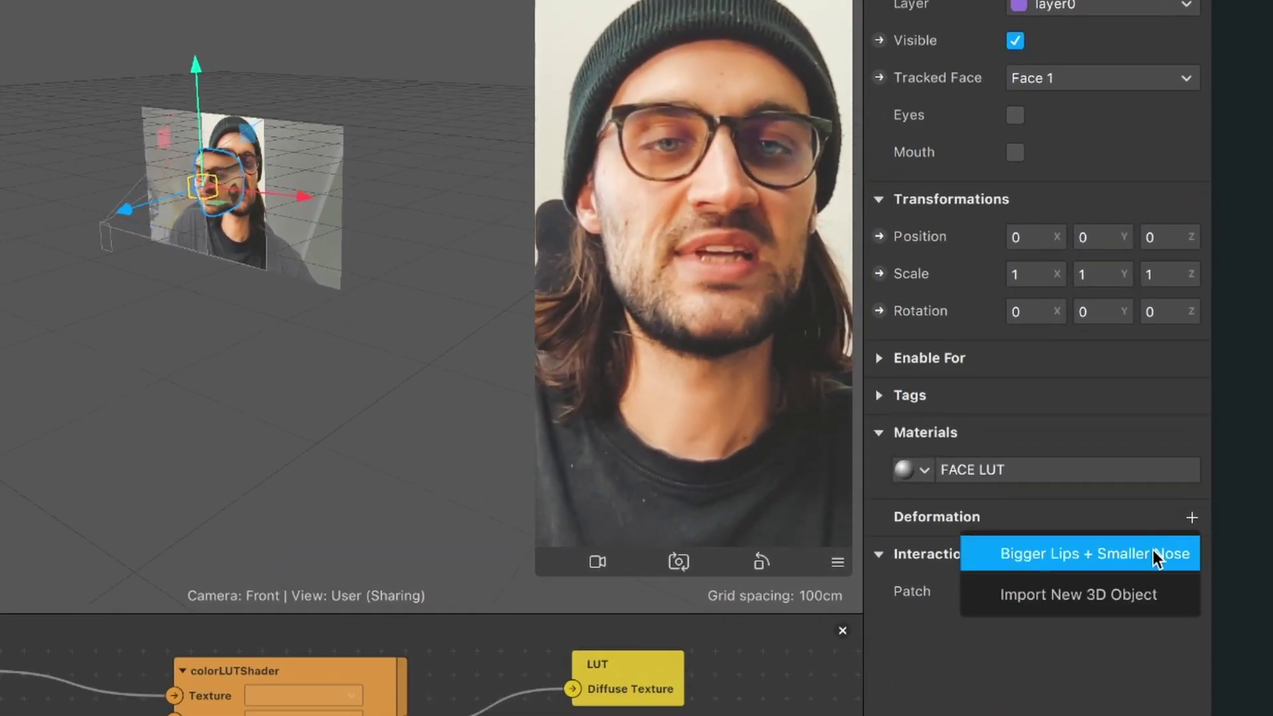
{"action": "left_click", "coordinate": [1152, 553]}
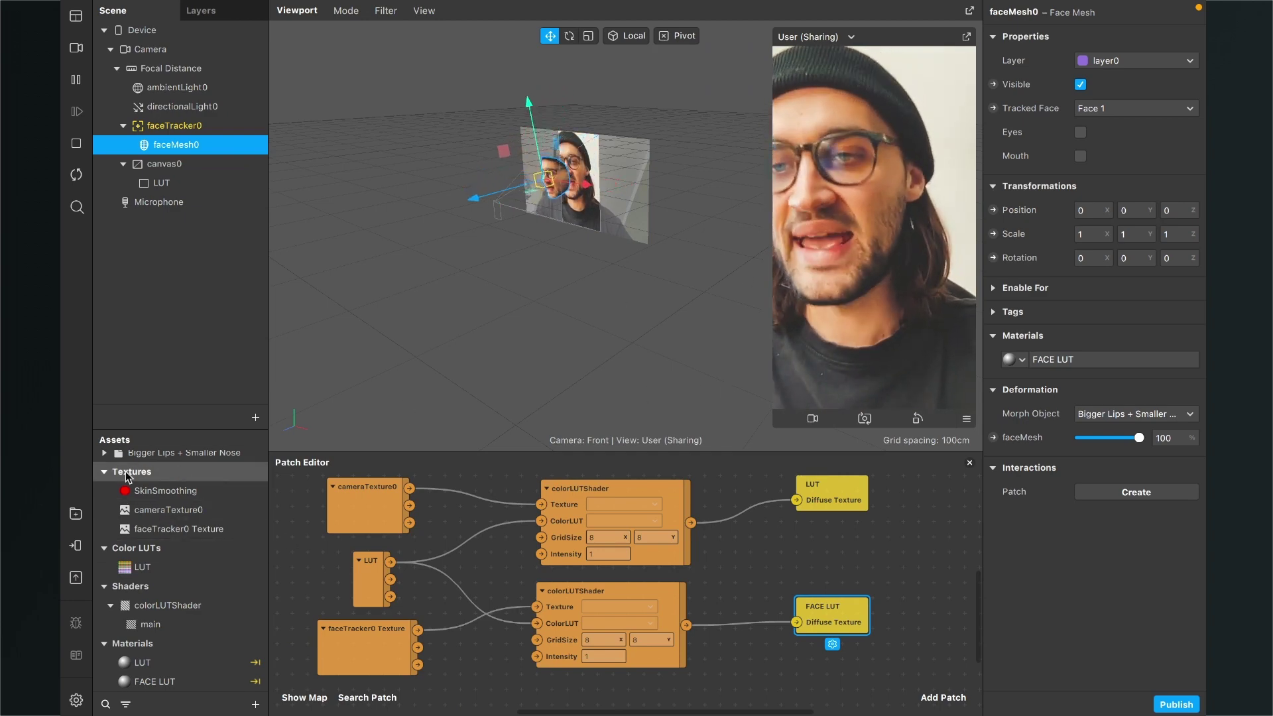
Turn off Use Depth Test and Write to Depth Buffer for the LUT material, and turn off Use Depth Test for the FACE LUT material.
{"action": "left_click", "coordinate": [143, 663]}
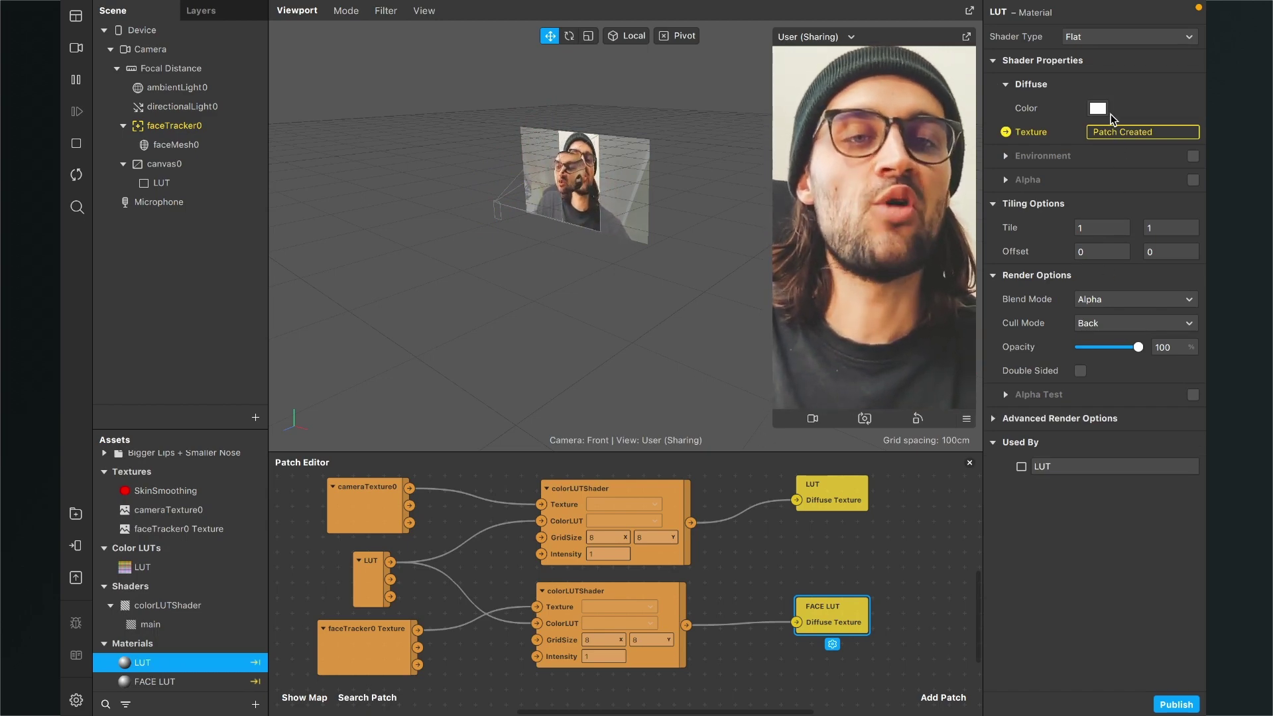
{"action": "left_click", "coordinate": [994, 419]}
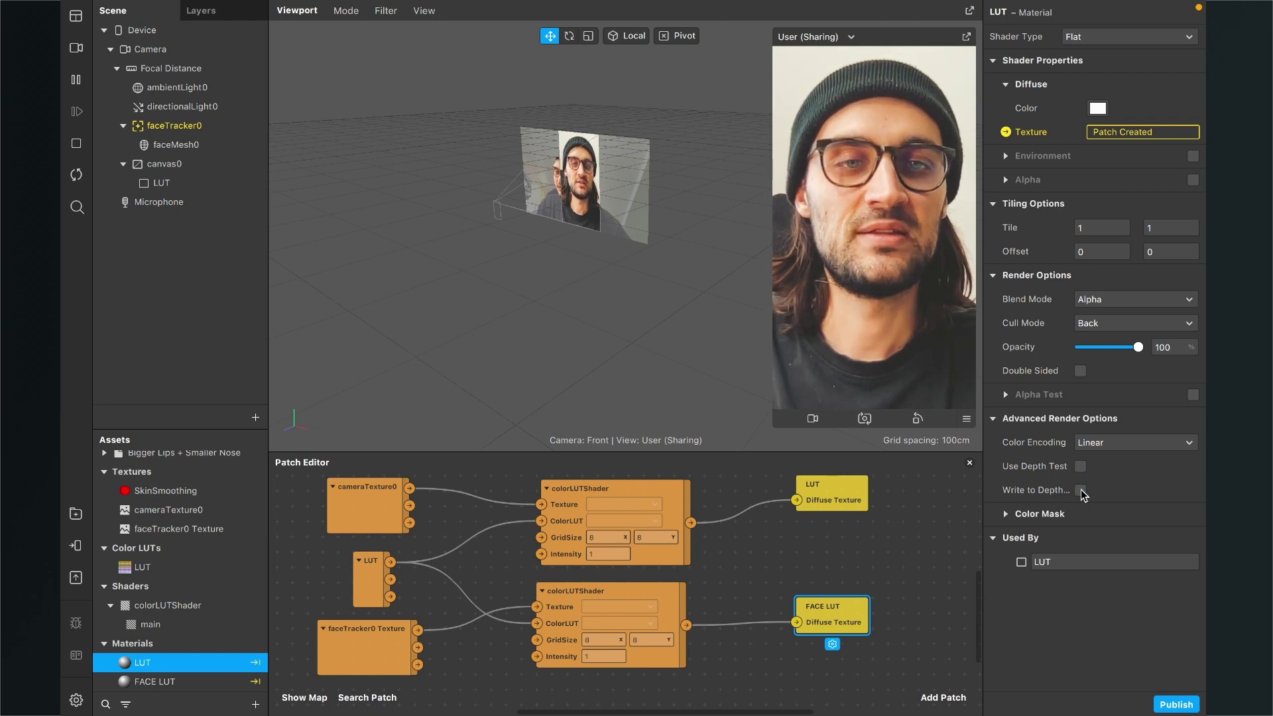
{"action": "double_click", "coordinate": [178, 688]}
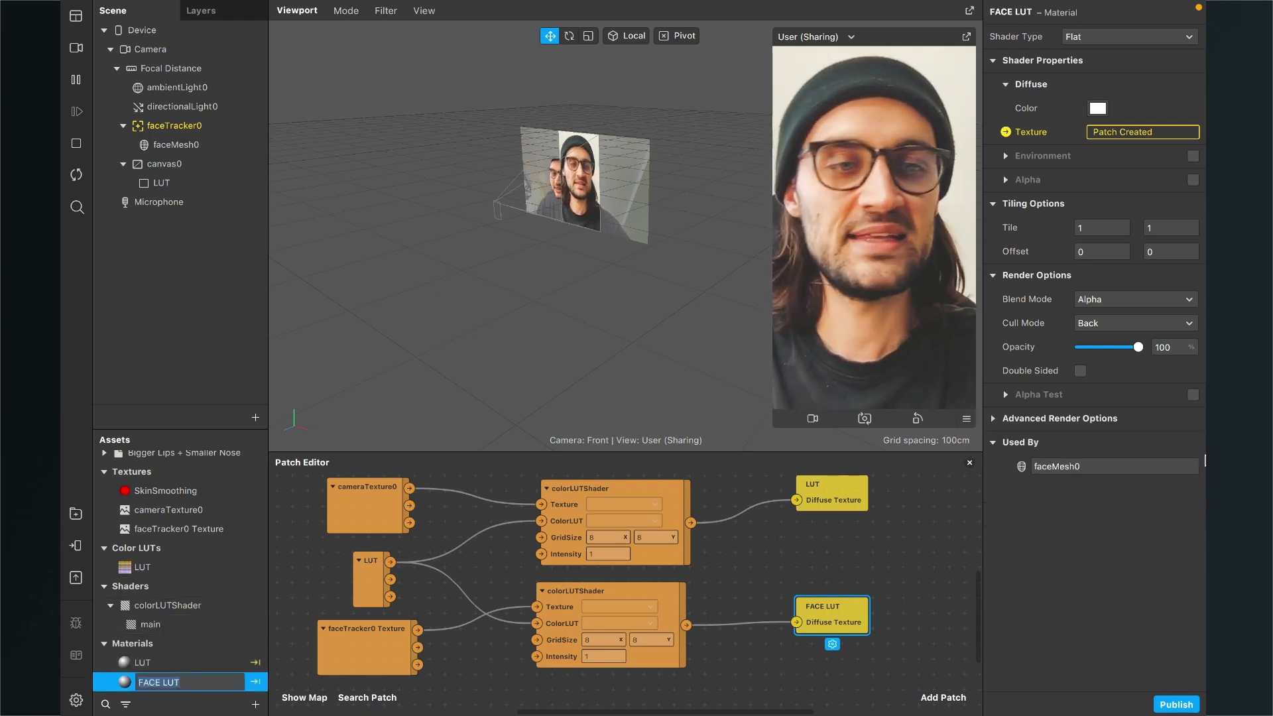
{"action": "left_click", "coordinate": [994, 419]}
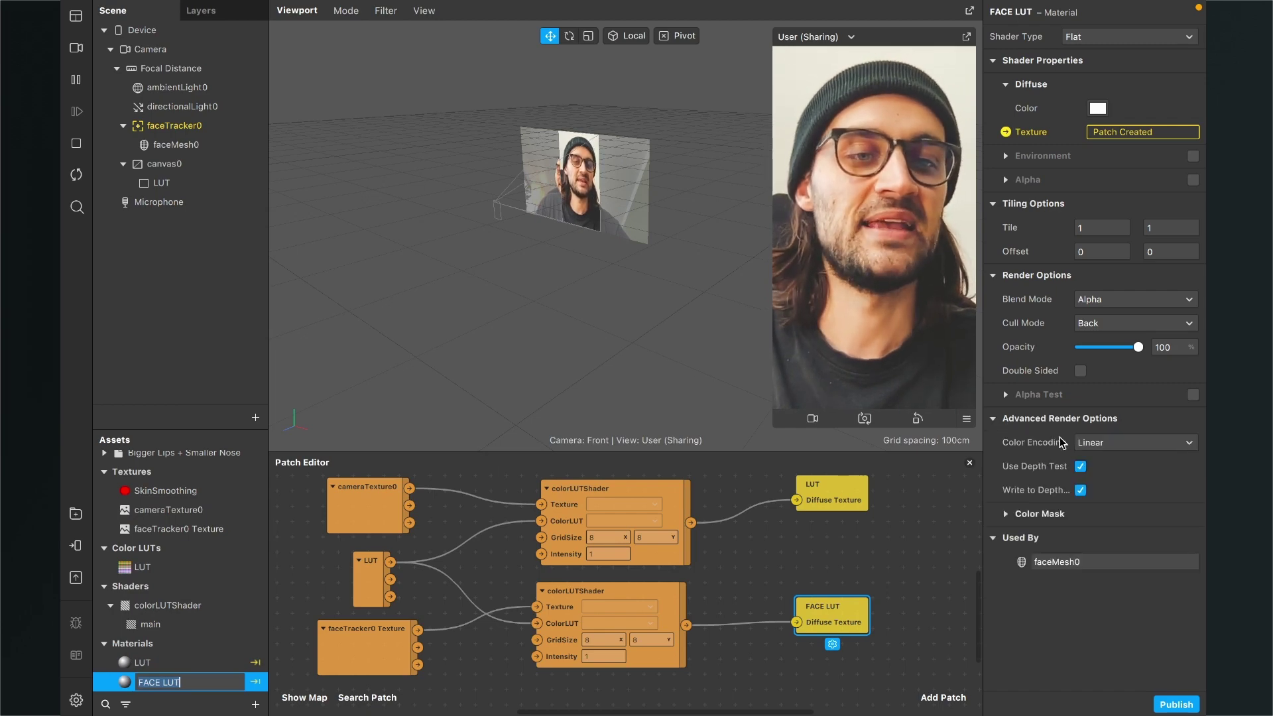
{"action": "left_click", "coordinate": [1080, 467]}
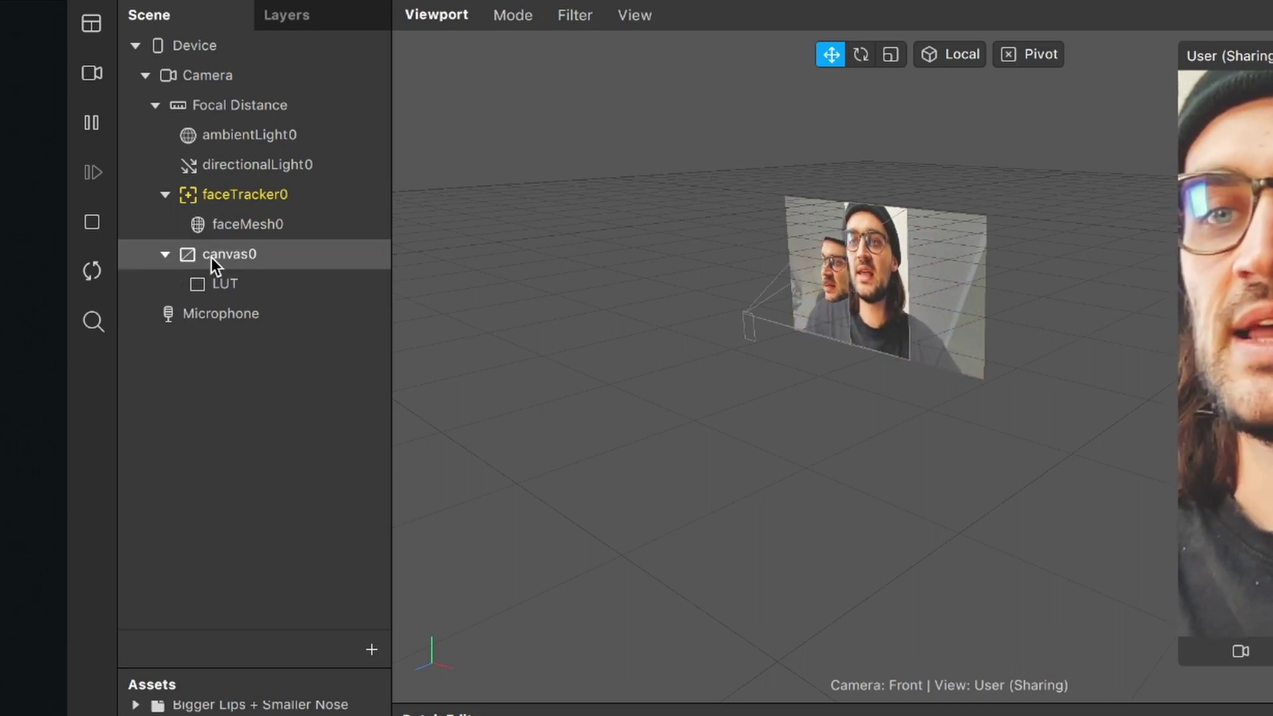
Move canvas0 with its LUT rectangle above faceTracker0 in the scene hierarchy.
{"action": "left_click_drag", "start_coordinate": [217, 260], "coordinate": [223, 186]}
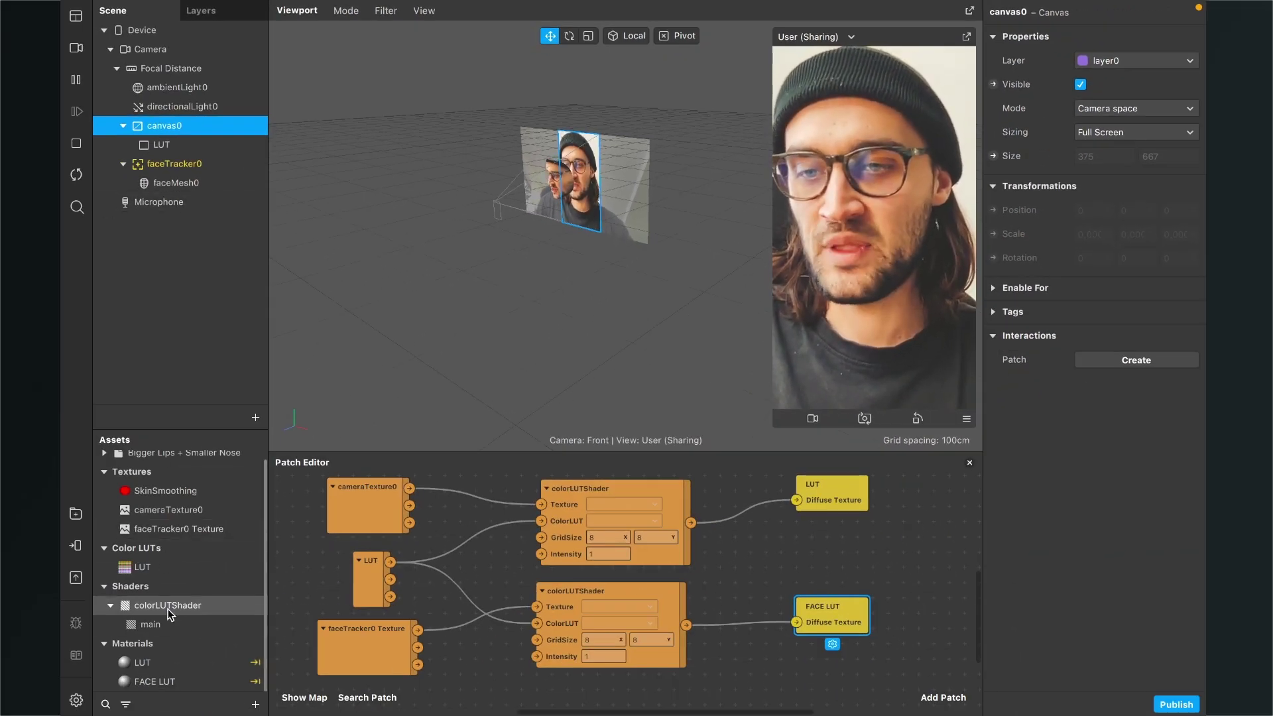
Enable Alpha on the FACE LUT material and assign the SkinSmoothing texture as its alpha texture.
{"action": "double_click", "coordinate": [157, 681]}
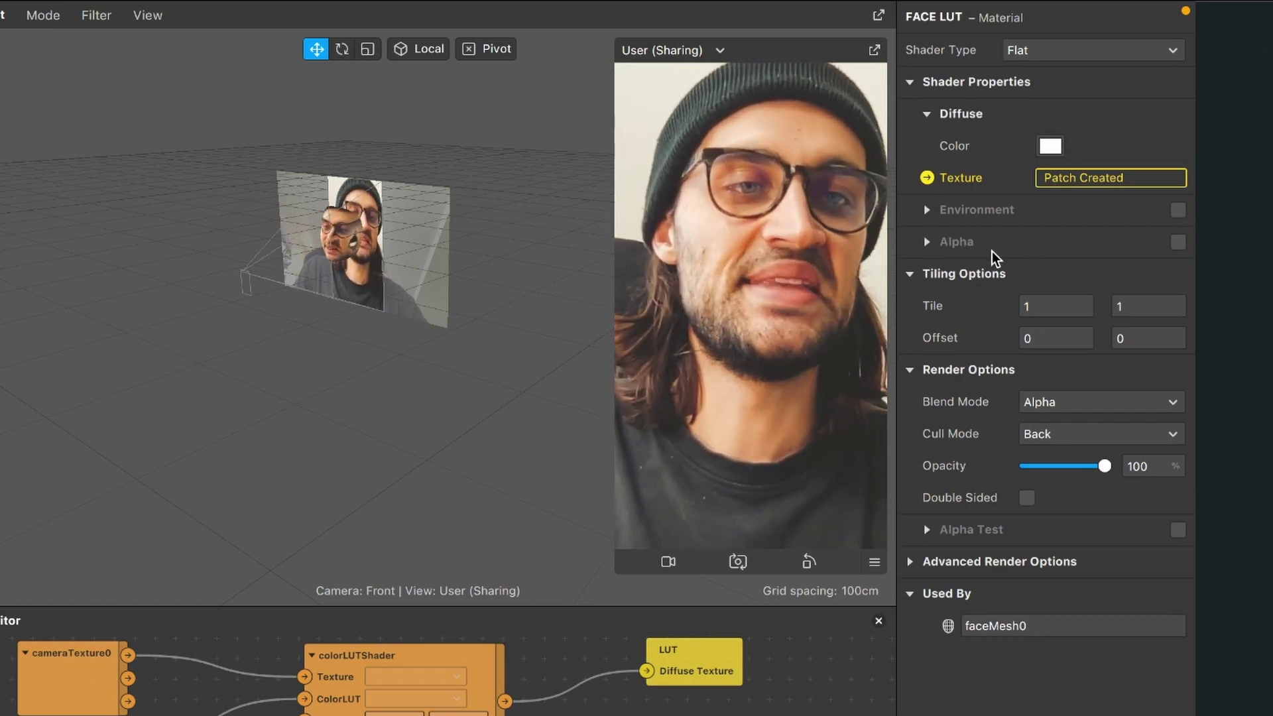
{"action": "left_click", "coordinate": [1178, 243]}
{"action": "left_click", "coordinate": [1062, 306]}
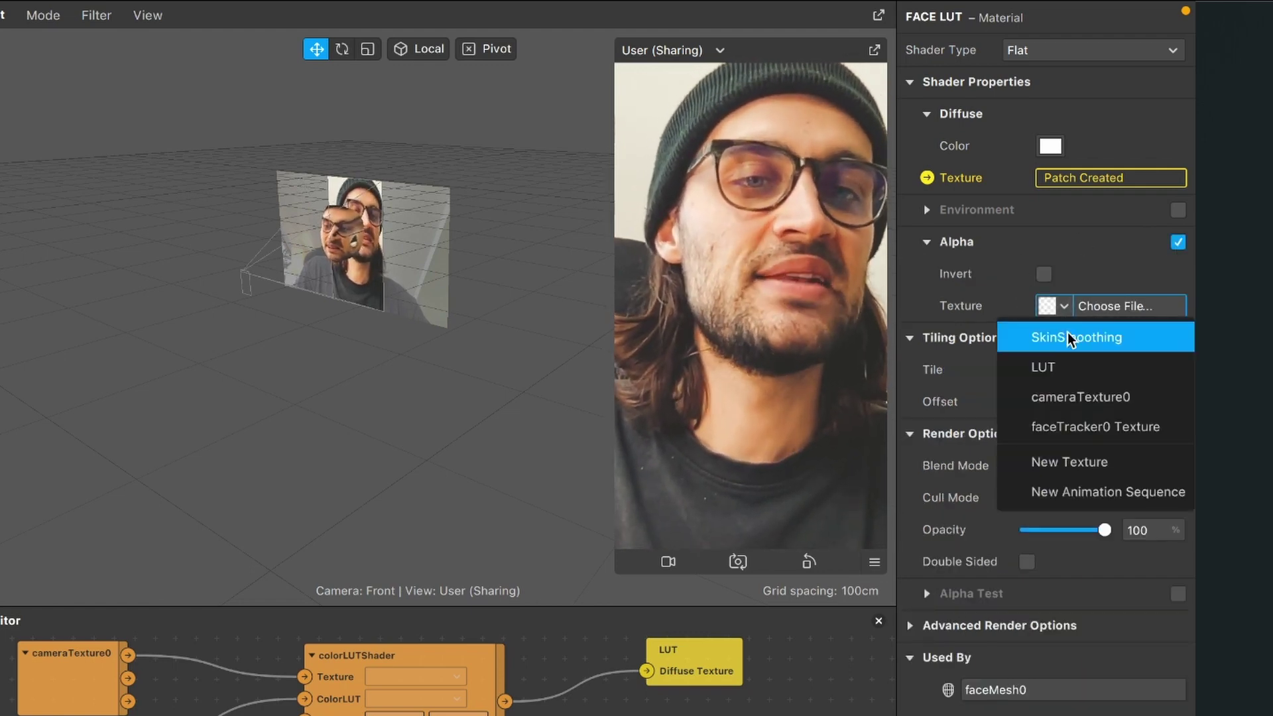
{"action": "left_click", "coordinate": [1069, 338]}
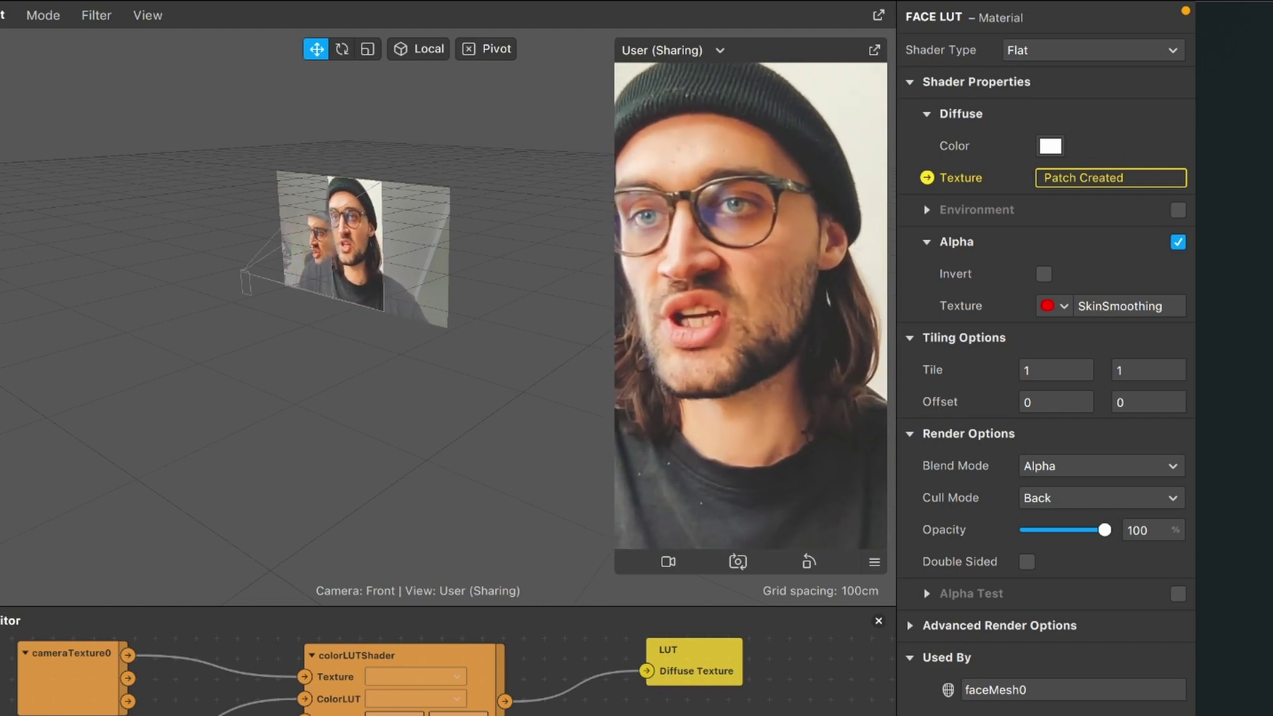
Test the Bigger Lips + Smaller Nose deformation on faceMesh0 at lower strengths and return it to 100%.
{"action": "left_click", "coordinate": [1060, 690]}
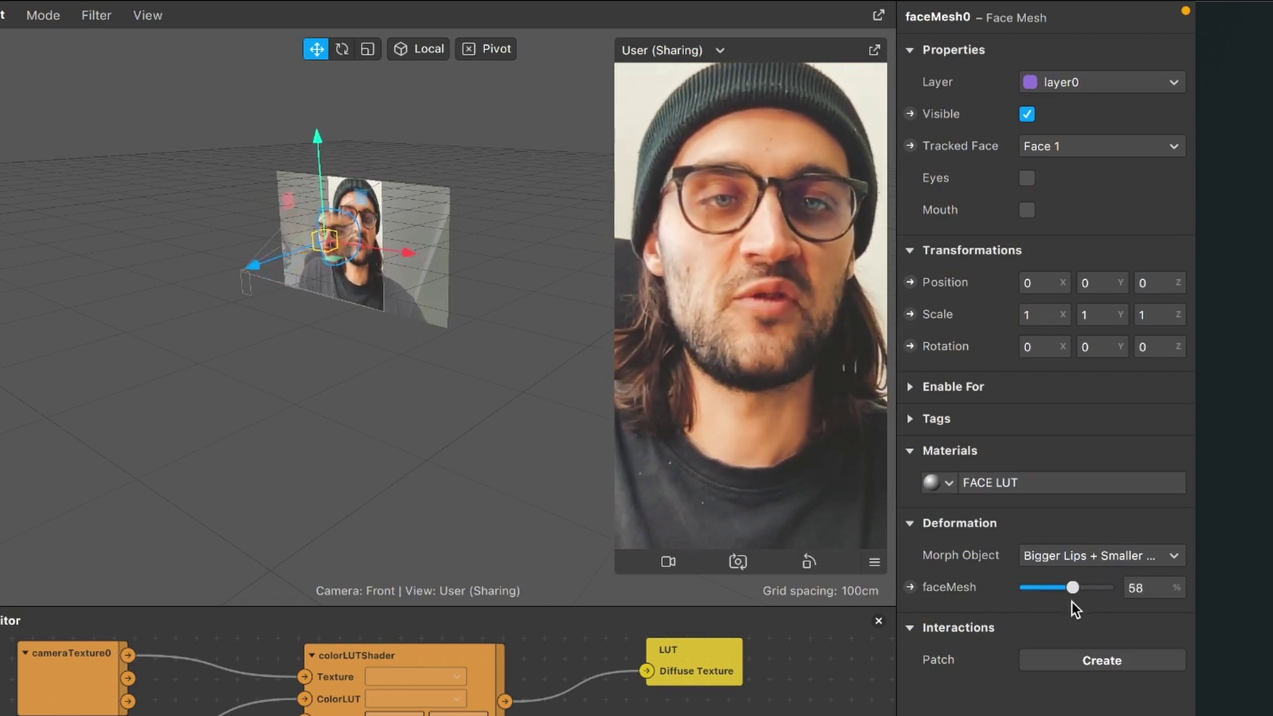
{"action": "left_click_drag", "start_coordinate": [1106, 588], "coordinate": [1194, 620]}
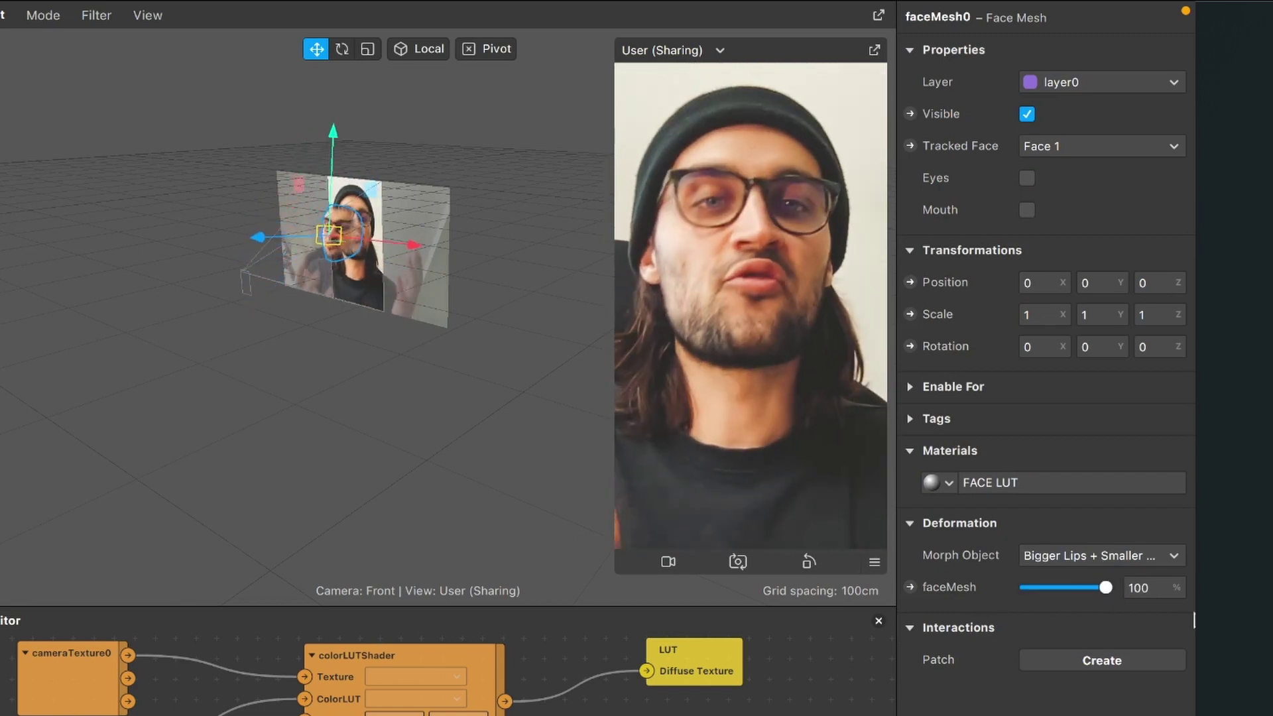